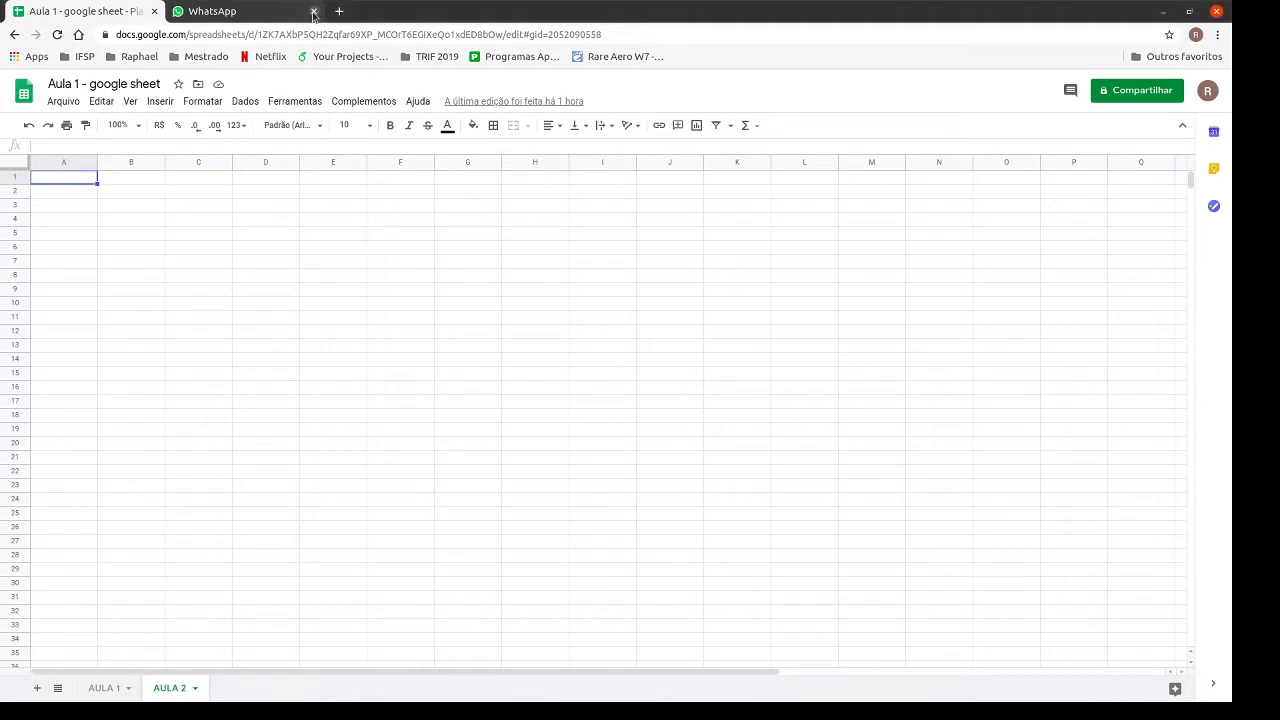
- Close the WhatsApp browser tab and switch to cell A1 of the AULA 1 sheet
click(316, 12)
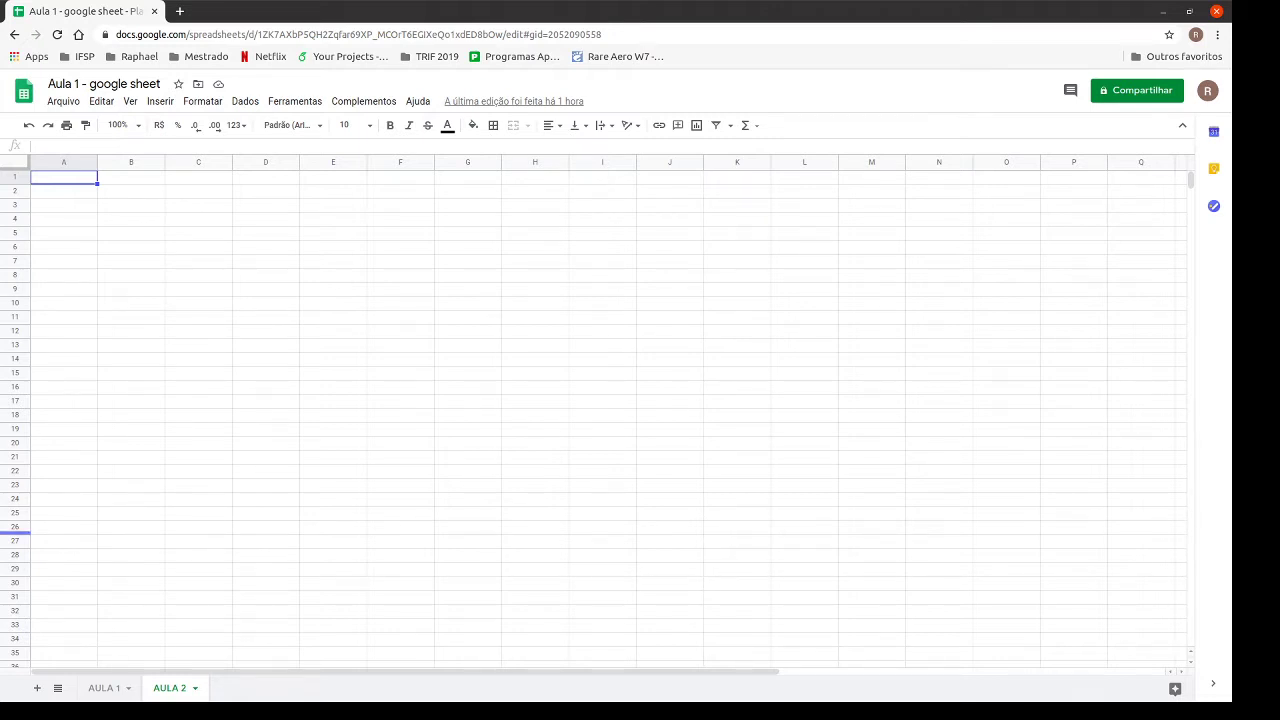
click(125, 690)
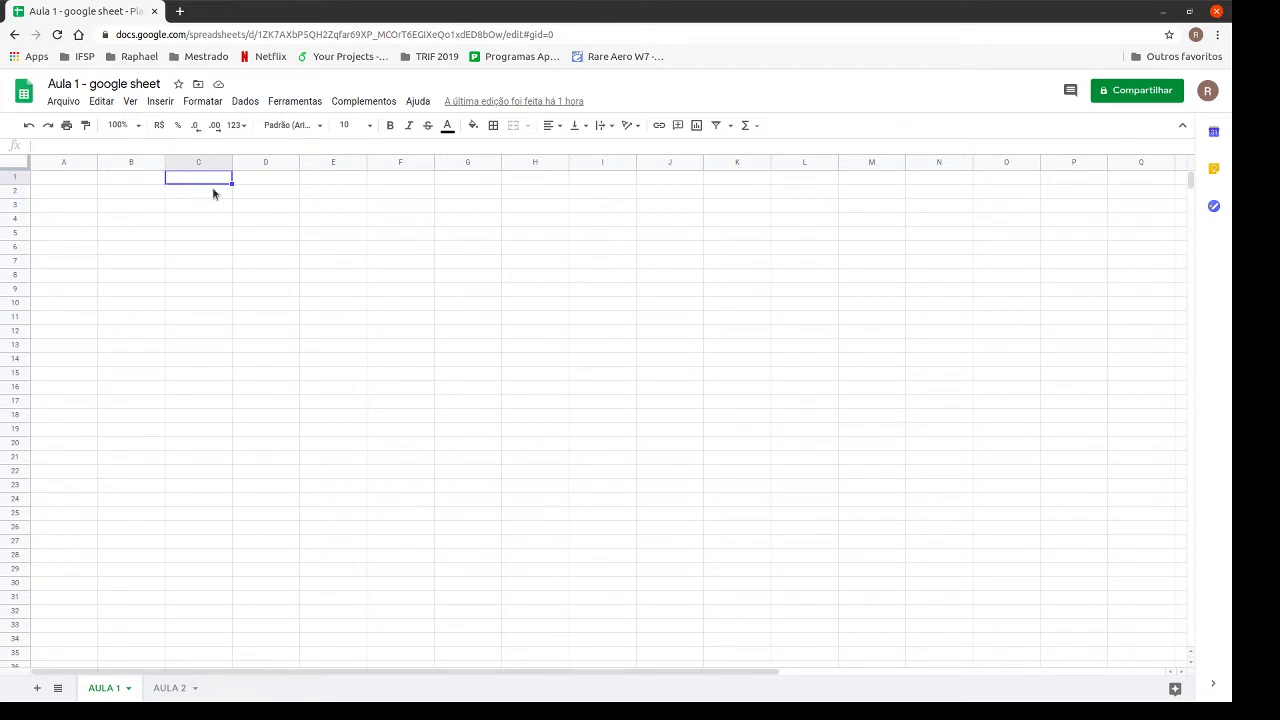
drag(85, 181, 163, 220)
click(158, 219)
click(81, 180)
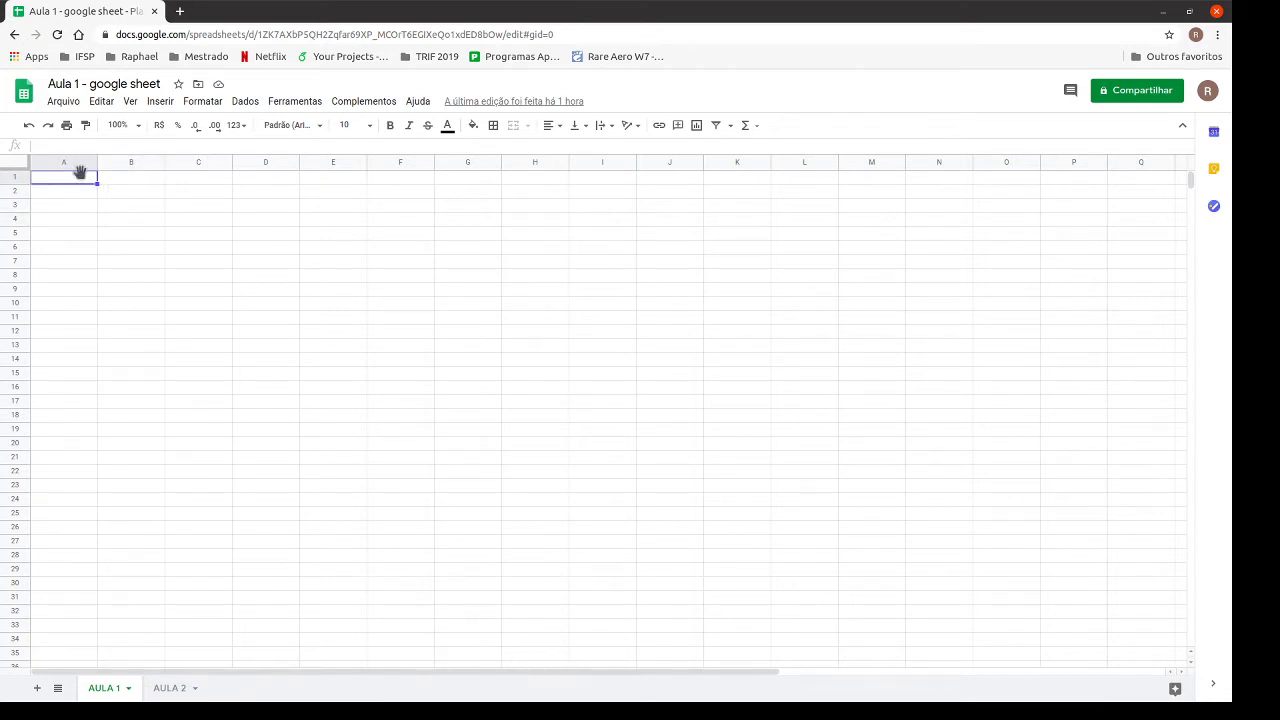
- Enter the column headers NOTA1, NOTA2, NOTA3 and NOTA4 in cells B1 to E1
key(Down)
key(Right)
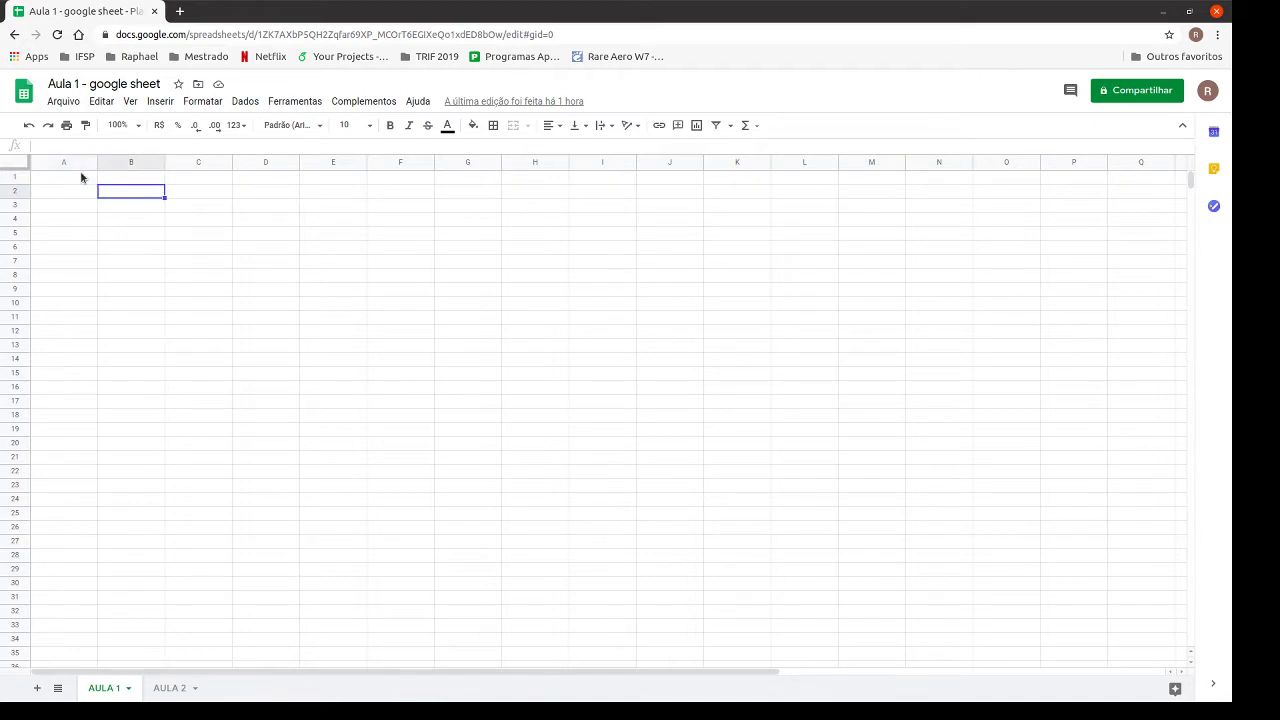
key(Up)
text(NOT)
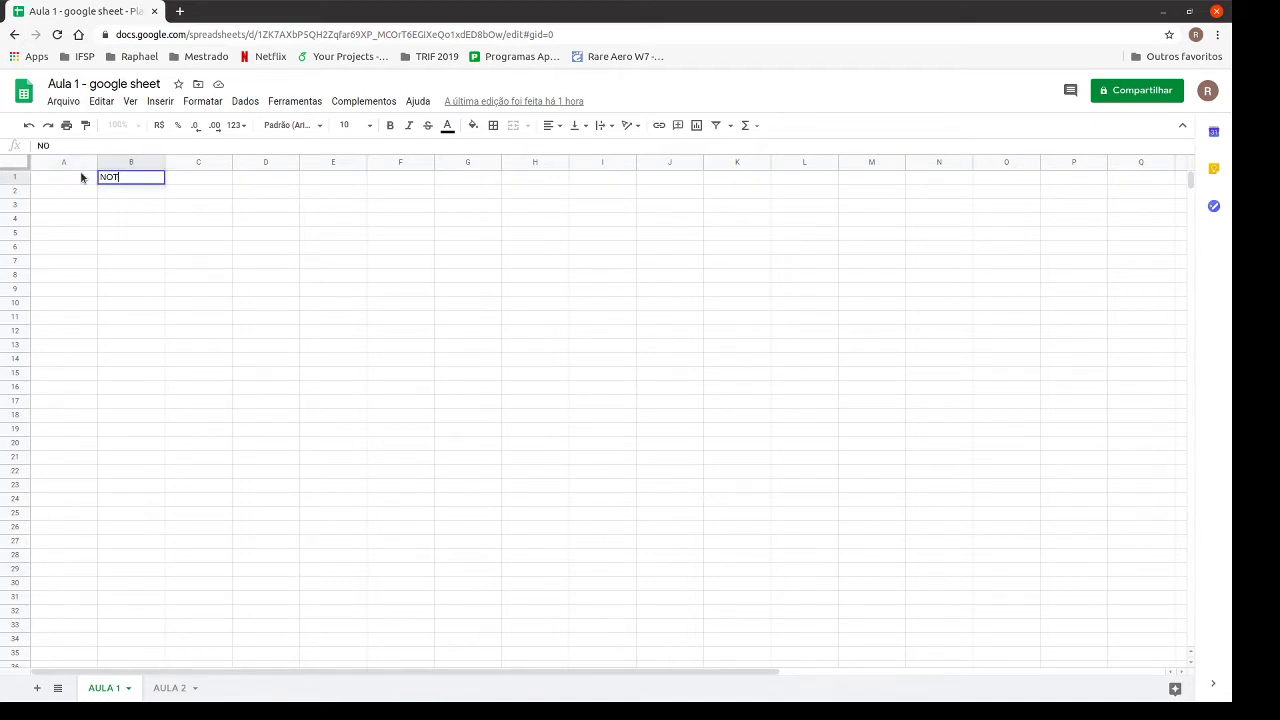
text(A1)
key(Tab)
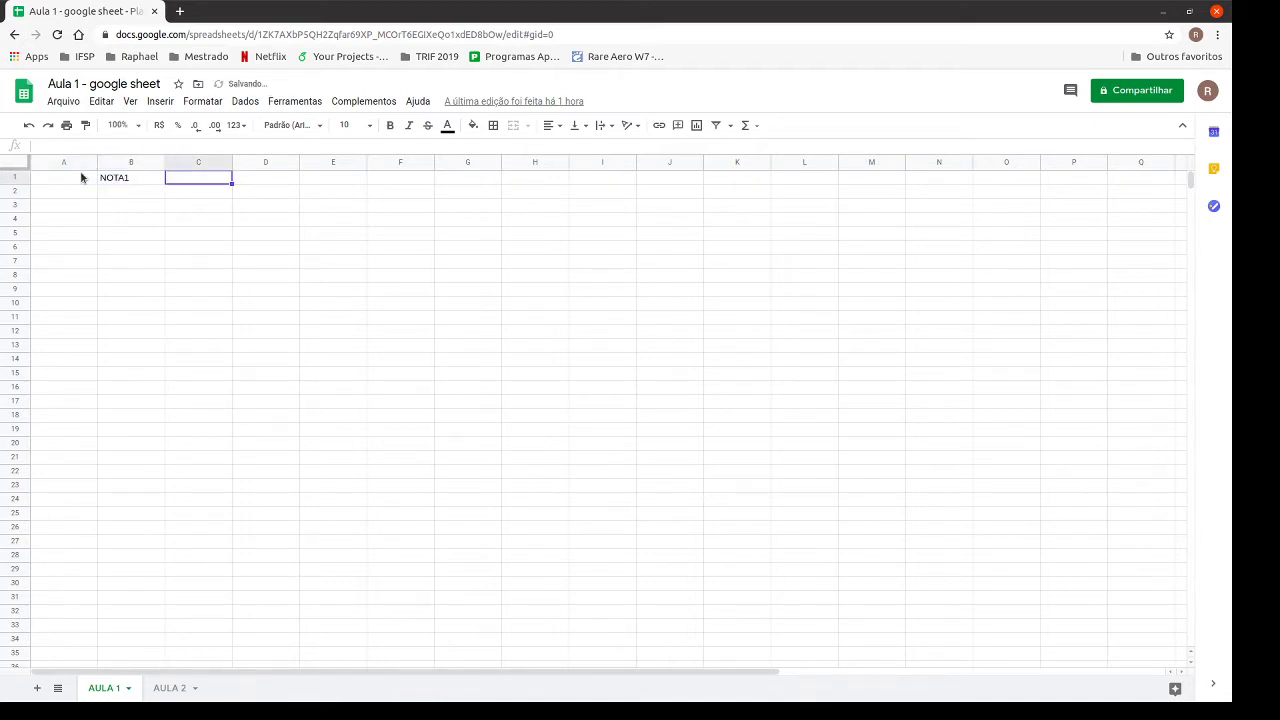
text(NOTA2)
key(Tab)
text(N)
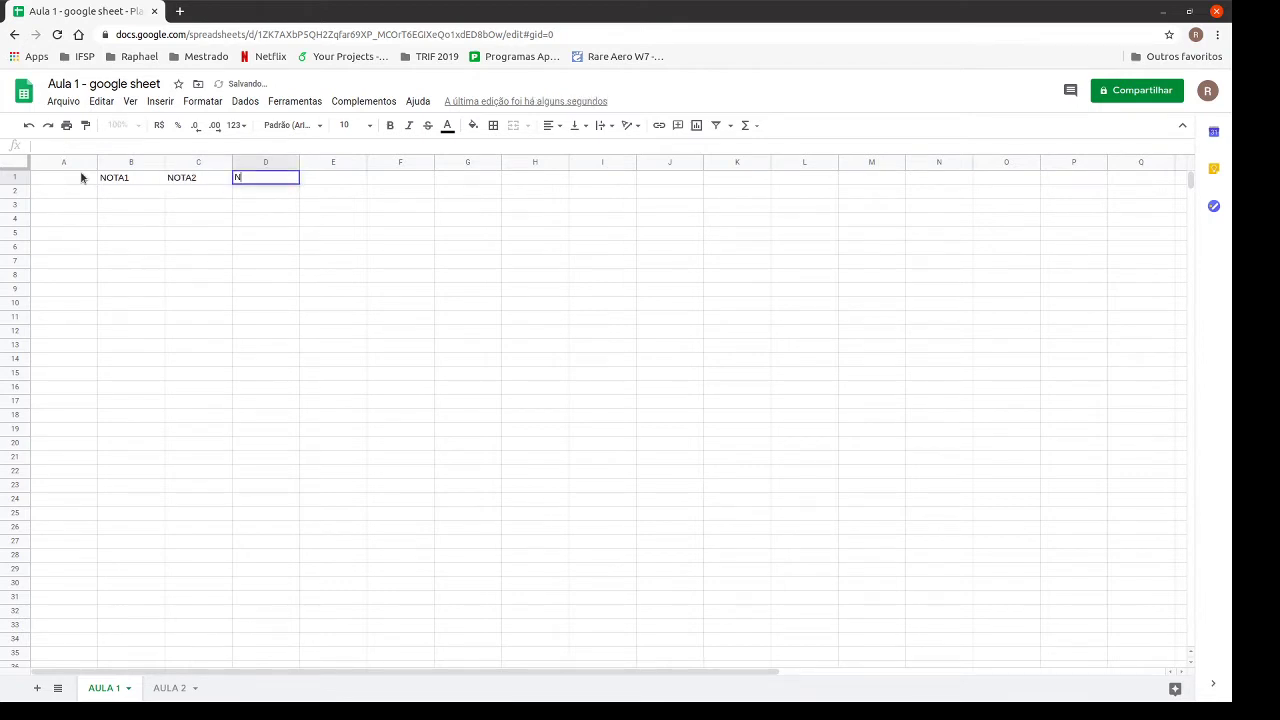
text(OTA3)
key(Tab)
text(NOTA)
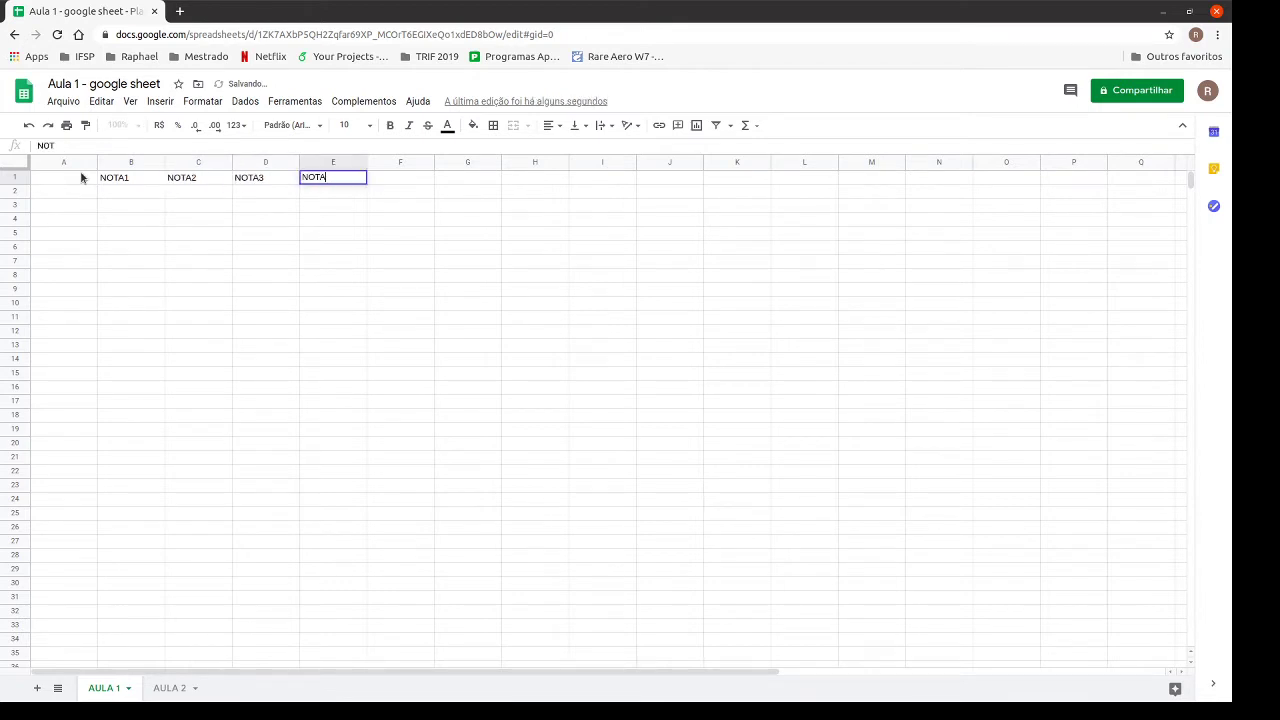
text(4)
key(Return)
- Fill cells A2 to A5 with the four students' first names, one per row
key(Left)
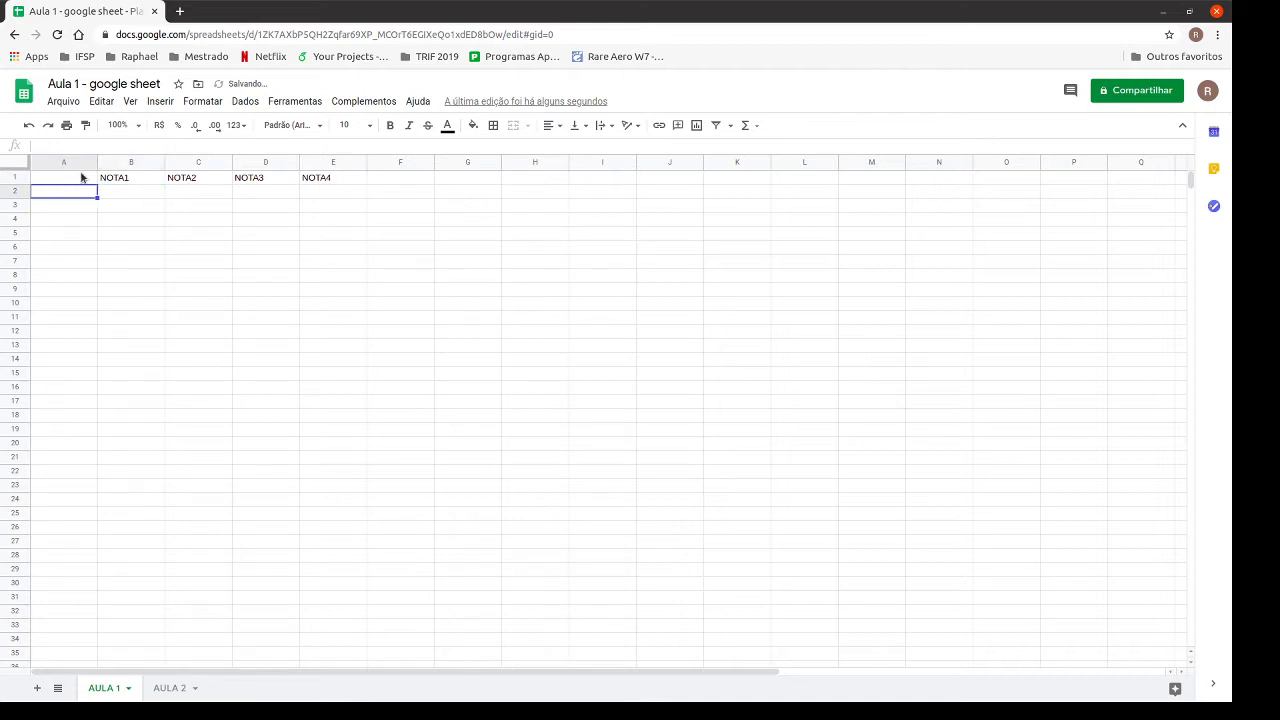
text(ANA)
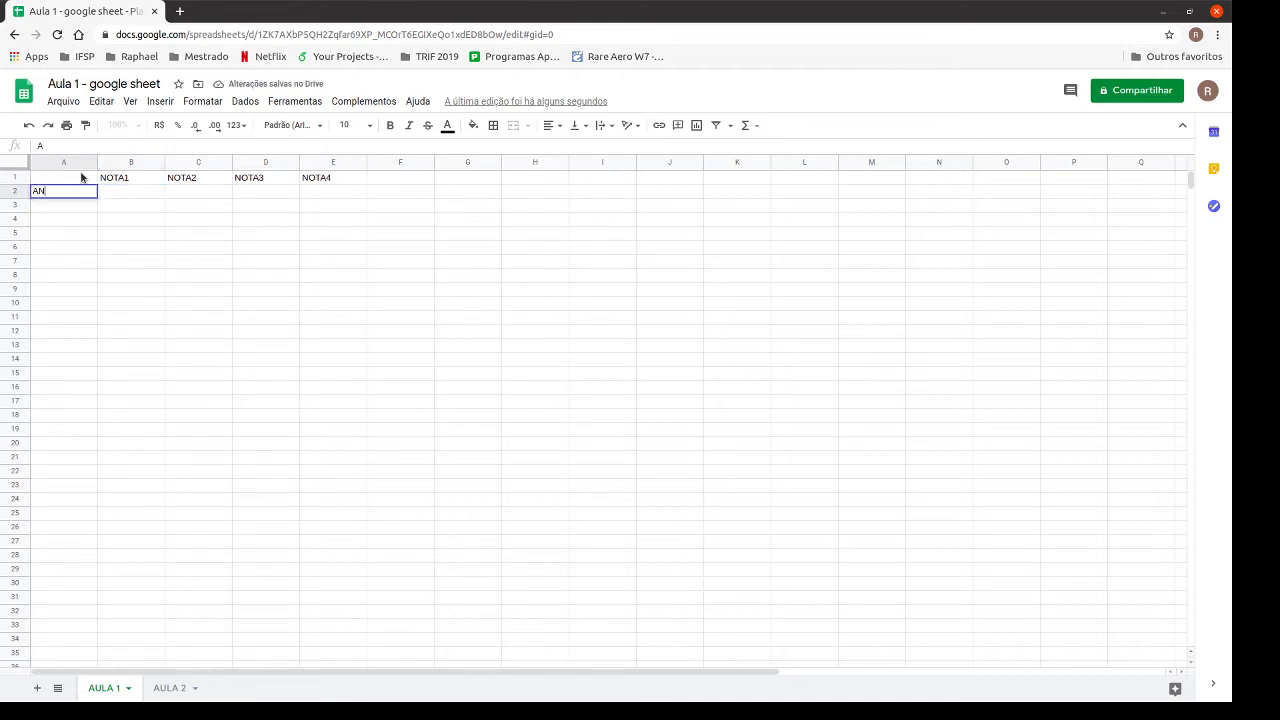
key(Return)
text(MARIA)
key(Return)
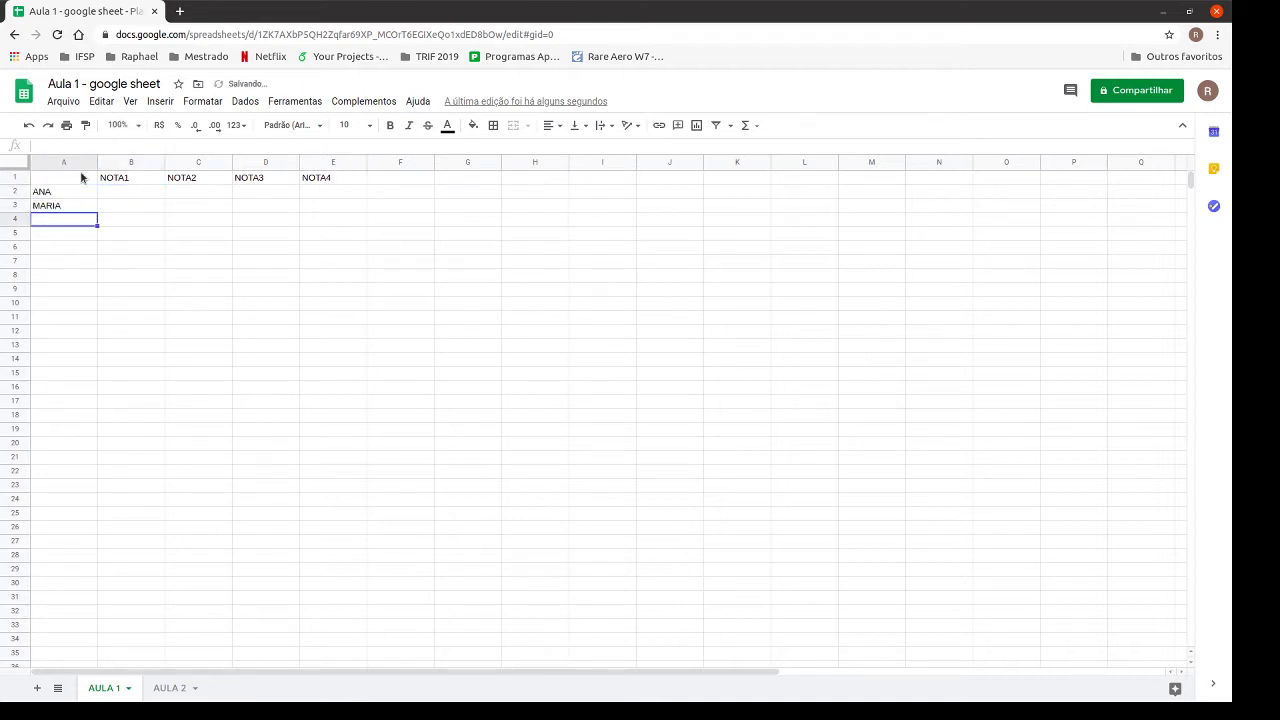
text(JOÃO)
key(Return)
text(ANTONIO)
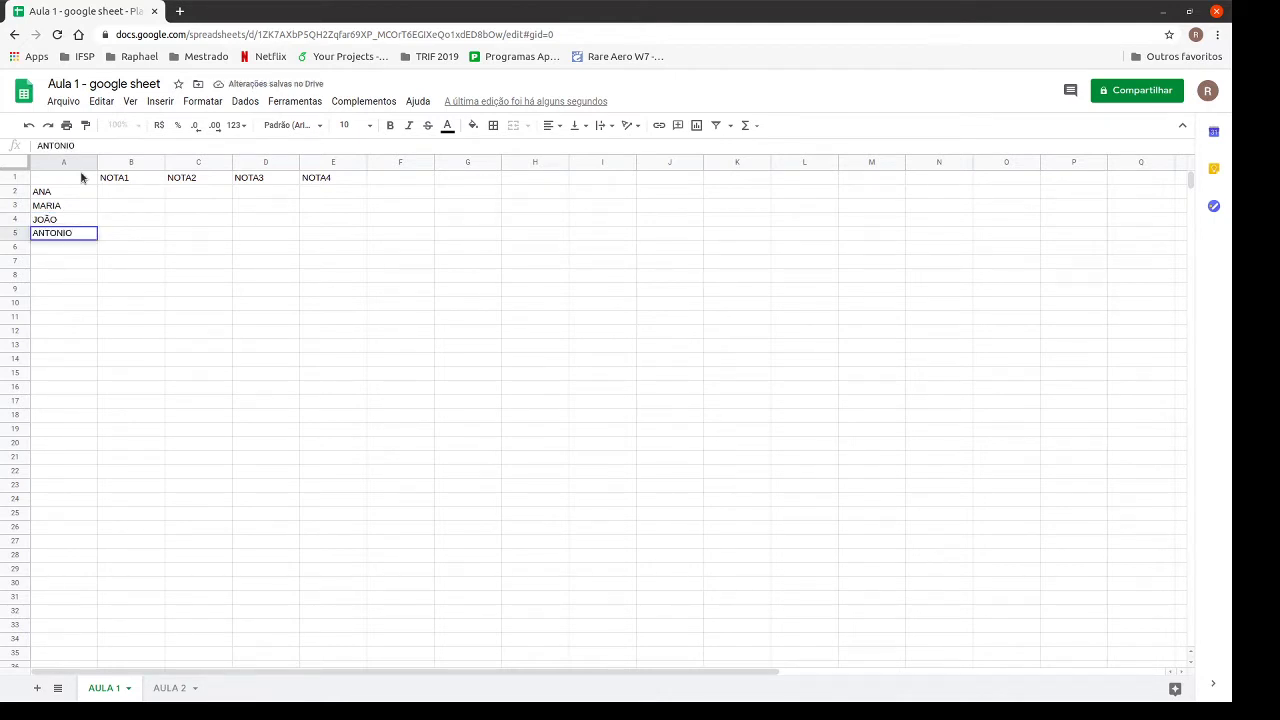
- Enter the first student's grades 9, 8, 7 and 6 in cells B2 to E2
click(122, 196)
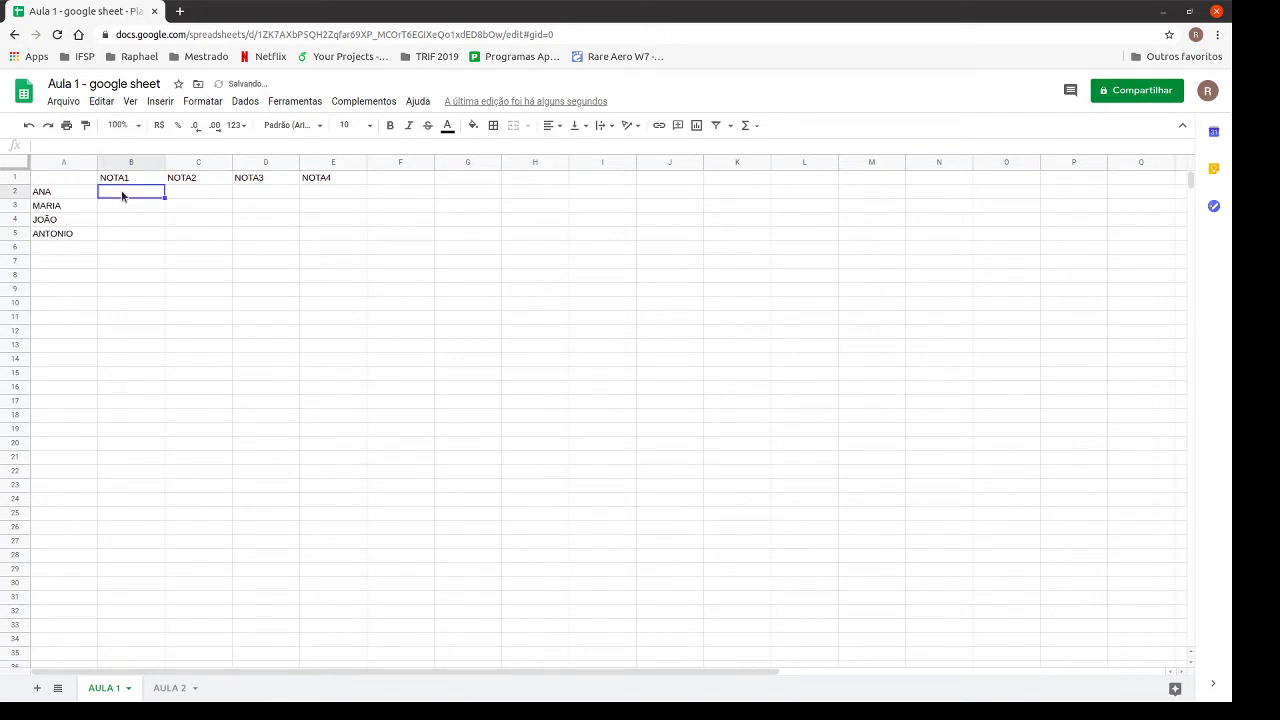
text(9)
key(Tab)
text(8)
key(Tab)
text(7)
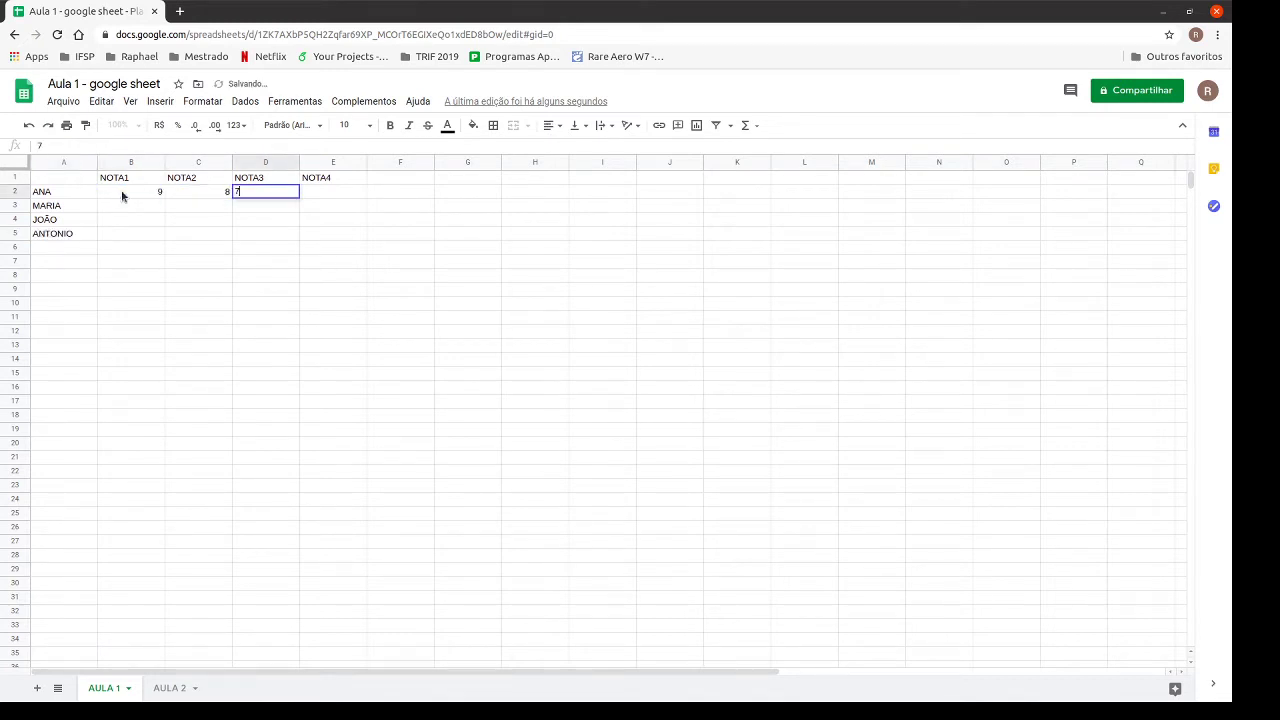
key(Tab)
text(6)
key(Return)
- Enter the second student's grades 5, 6, 7 and 8 in cells B3 to E3
key(Left)
key(Left)
key(Left)
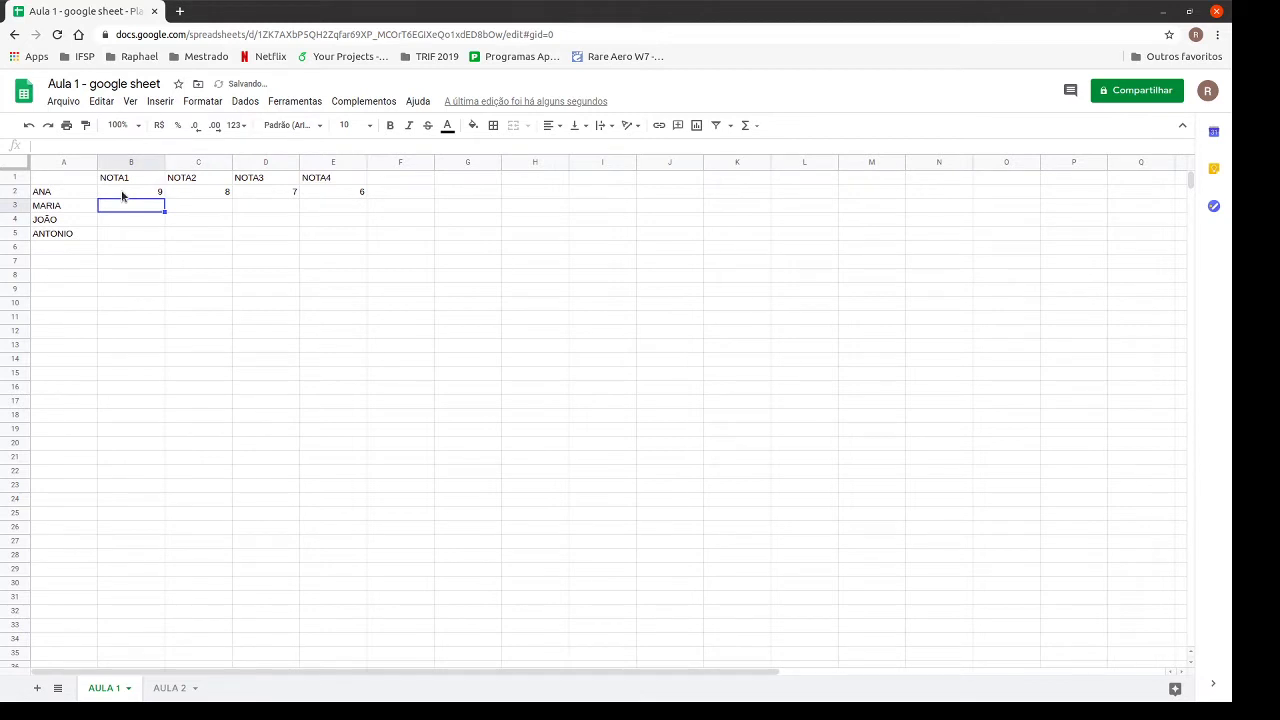
text(5)
key(Tab)
text(6)
key(Tab)
text(7	8)
key(Tab)
key(Return)
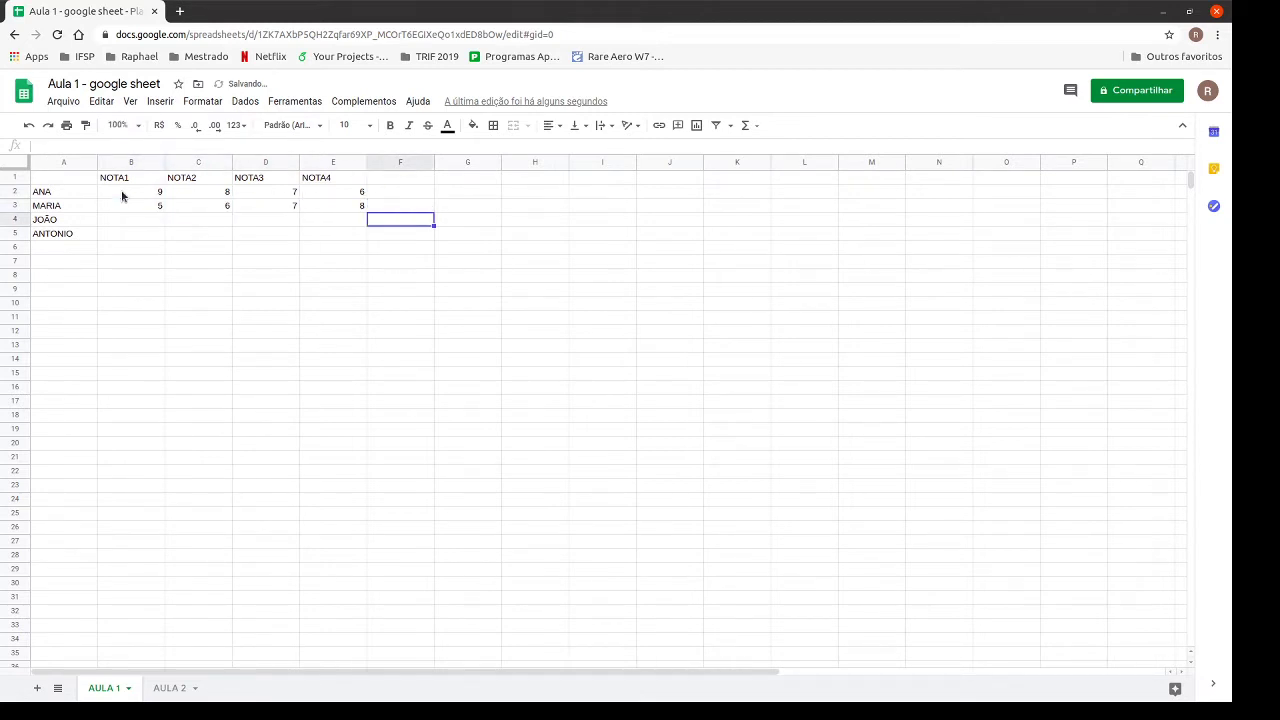
- Enter the third student's grades 4, 3, 5 and 7 in cells B4 to E4
key(Left)
key(Left)
key(Left)
key(Left)
text(4)
key(Tab)
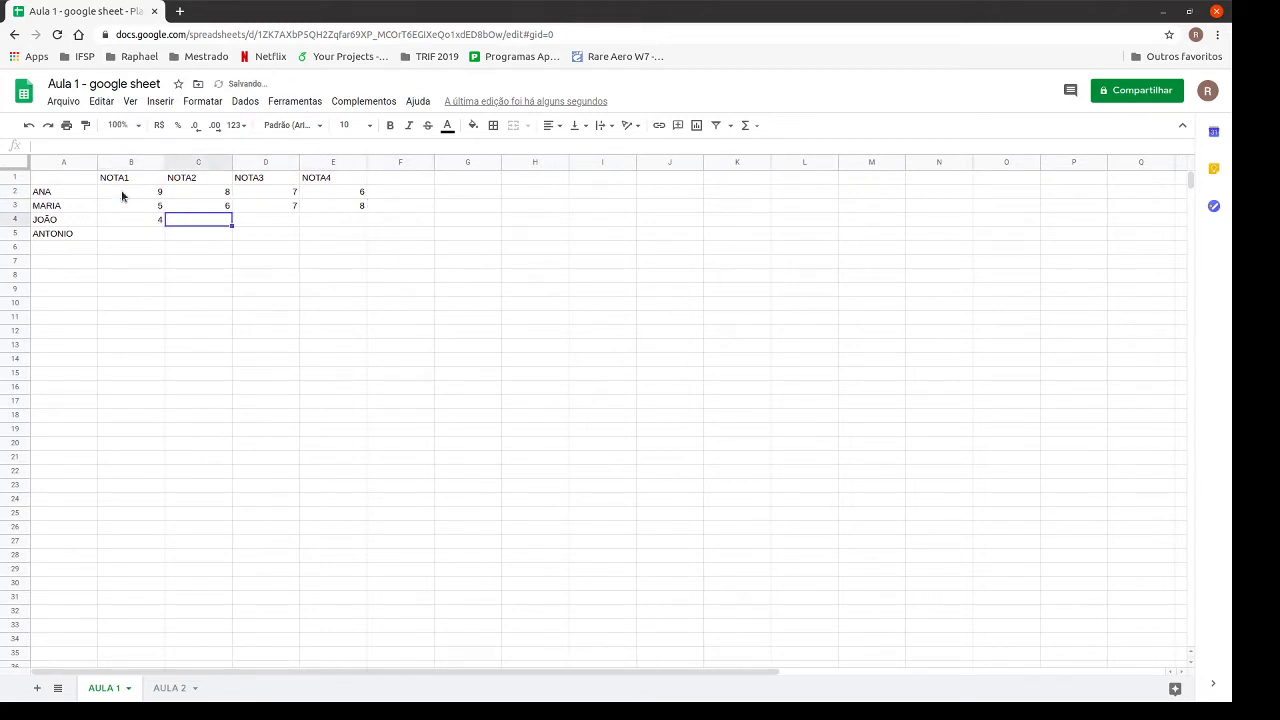
text(3)
key(Tab)
text(5)
key(Tab)
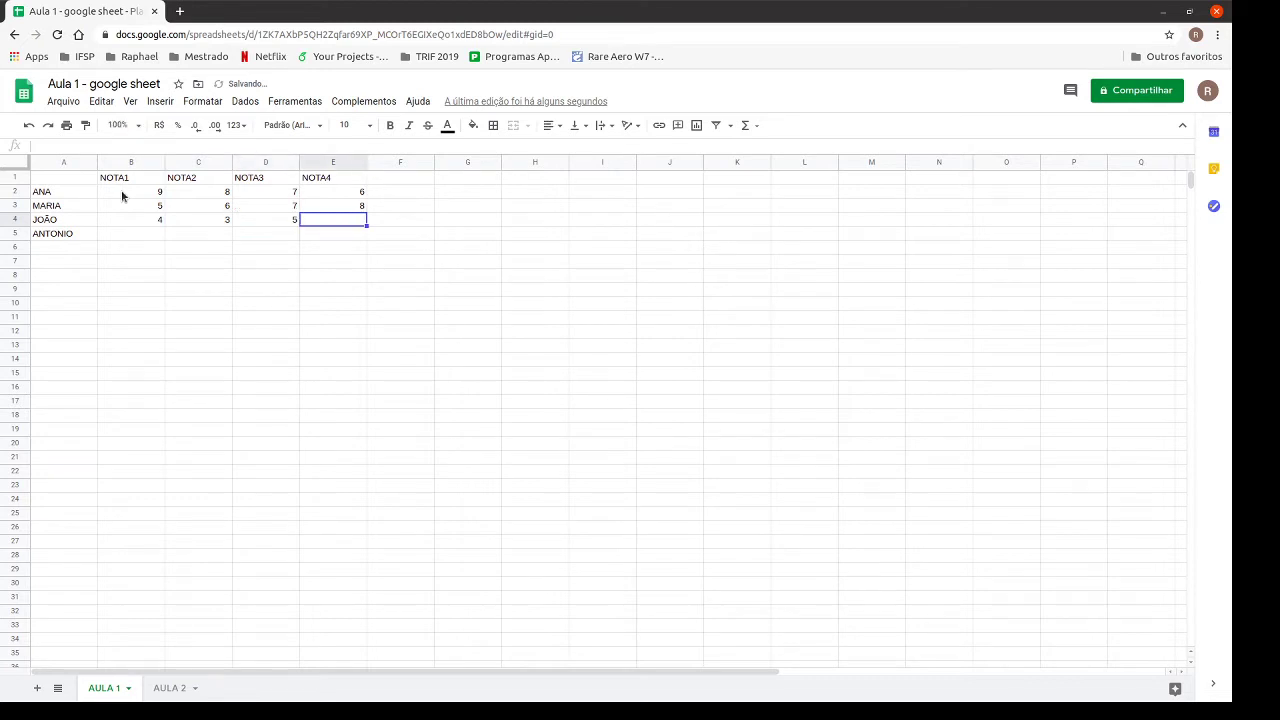
text(7)
key(Return)
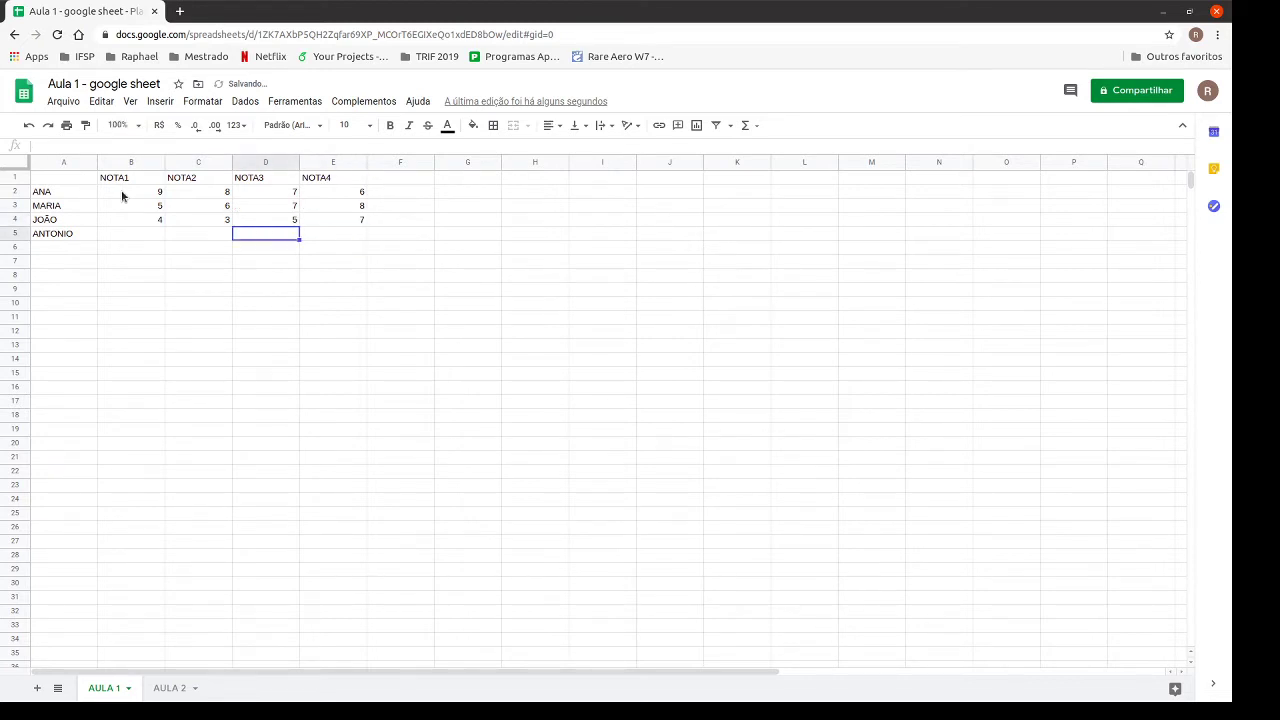
- Enter the fourth student's grades 6, 5, 2 and 4 in cells B5 to E5
text(6)
key(Tab)
text(5)
key(Tab)
text(2)
key(Tab)
text(4)
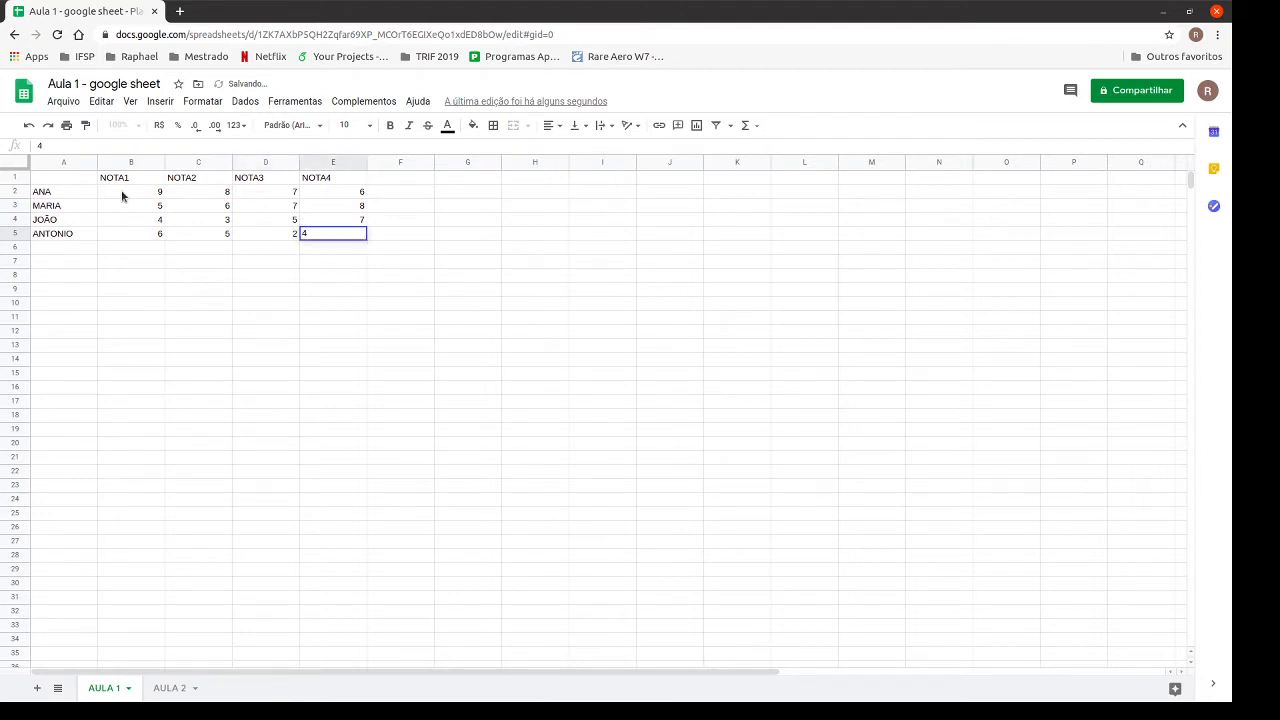
key(Return)
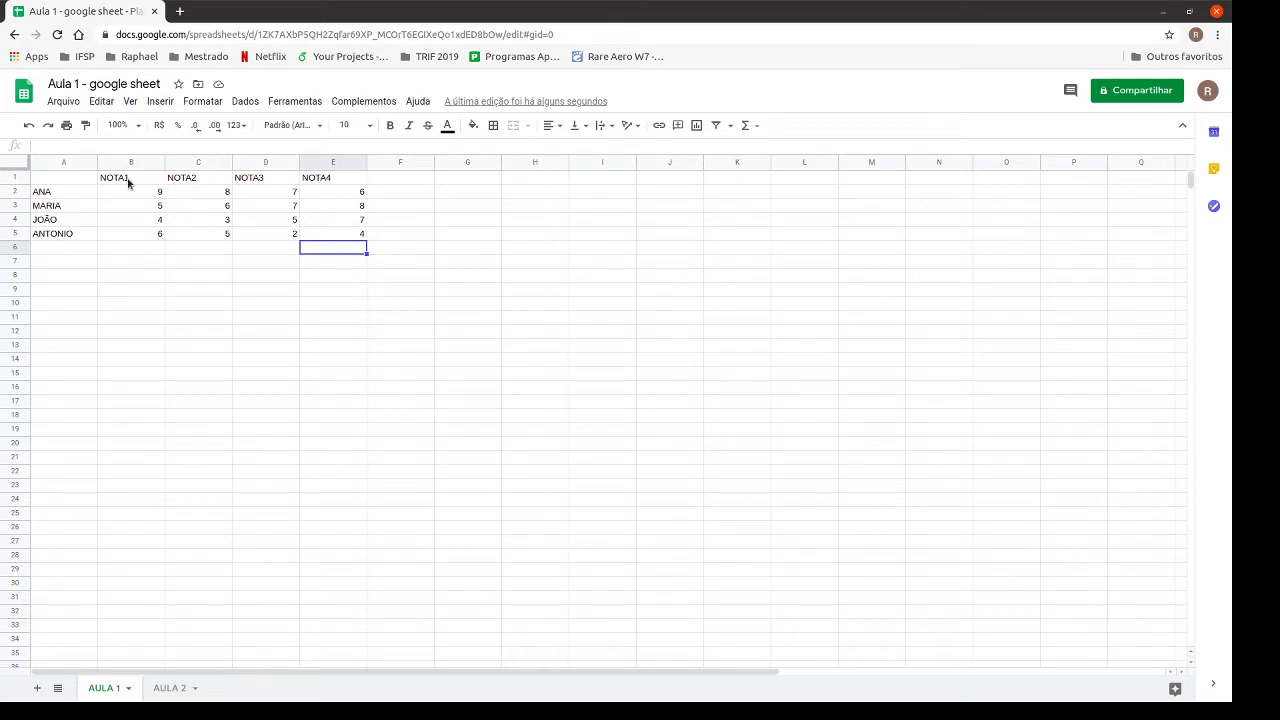
- Center the grade headers and values in B1:E5 horizontally
drag(130, 180, 346, 234)
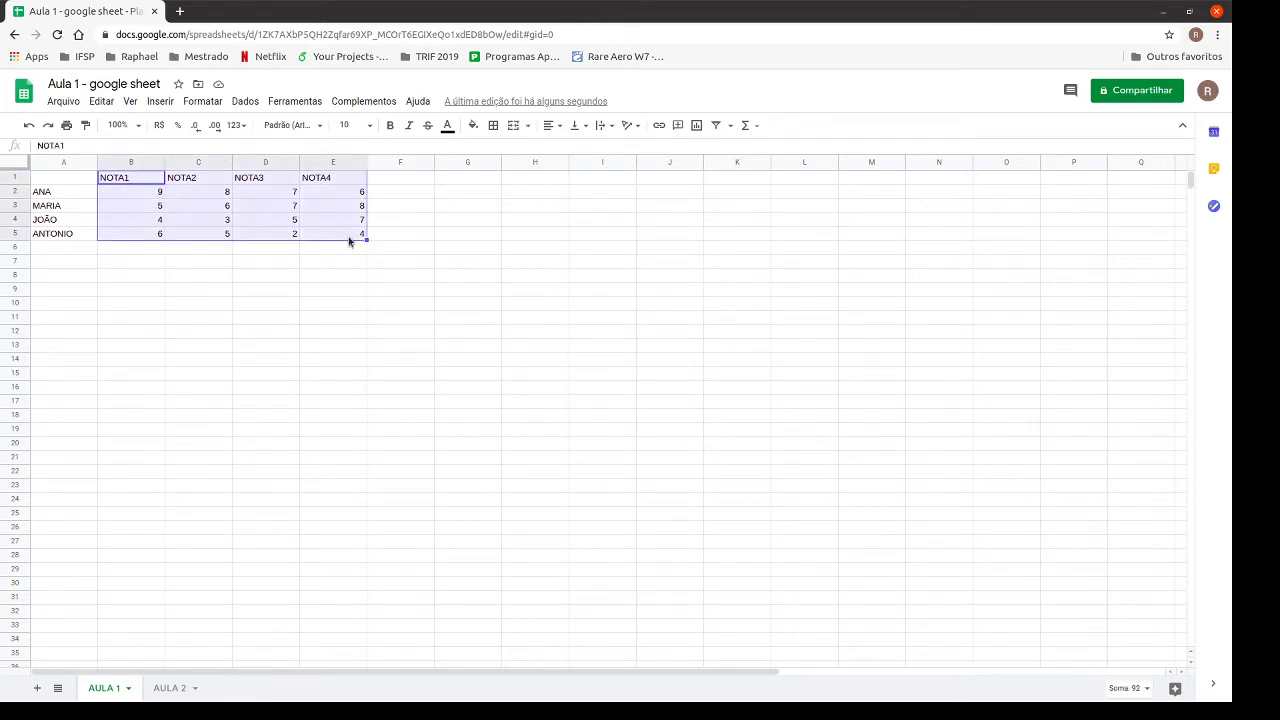
click(562, 126)
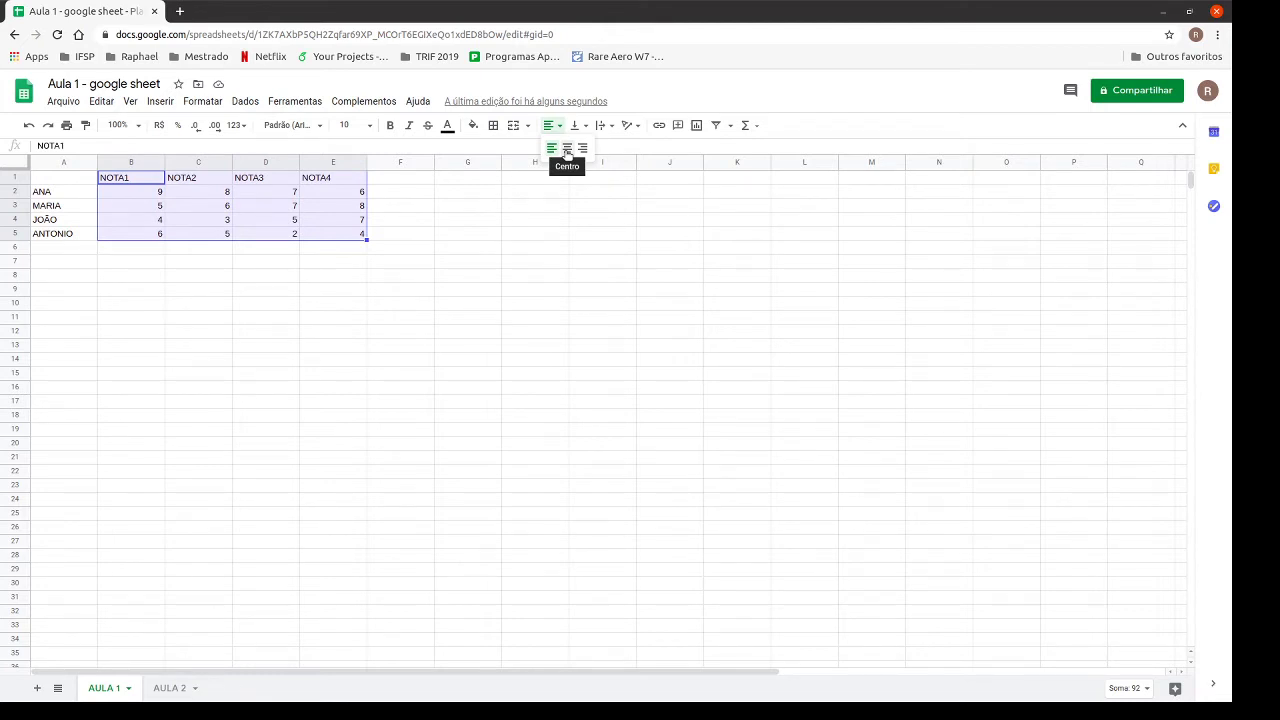
click(567, 149)
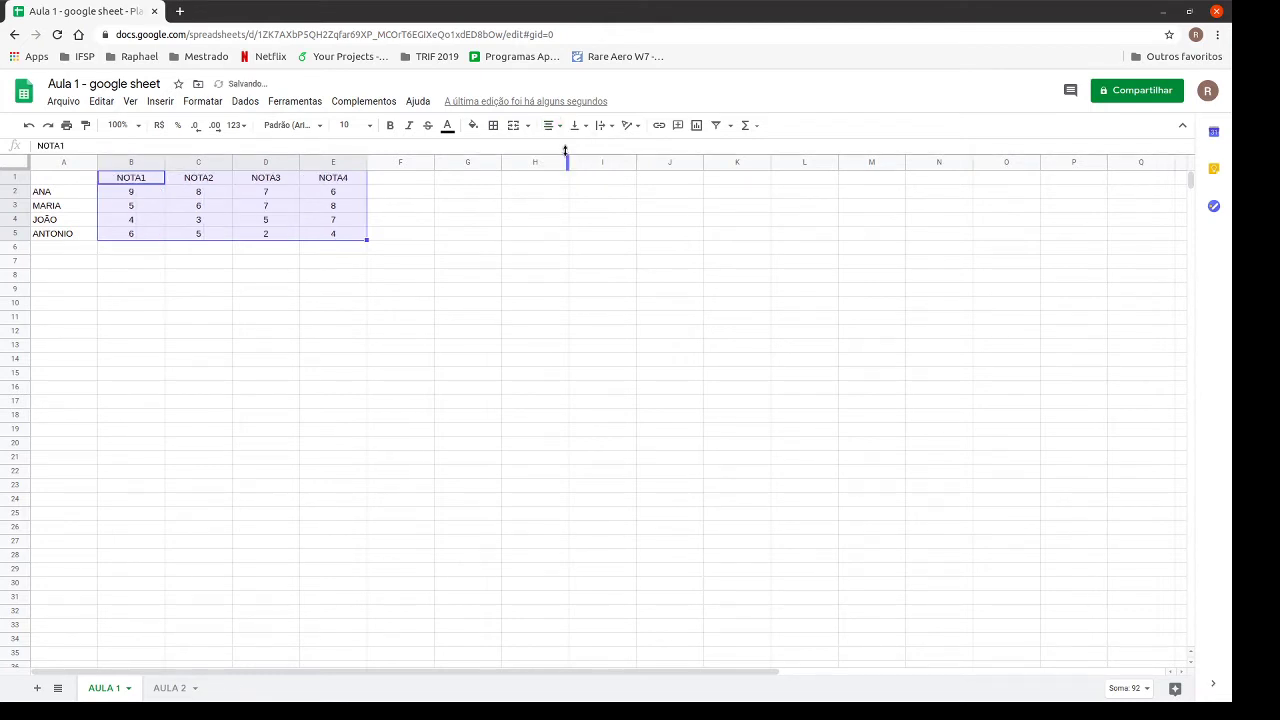
- Format the grades in B2:E5 to show two decimal places
click(220, 178)
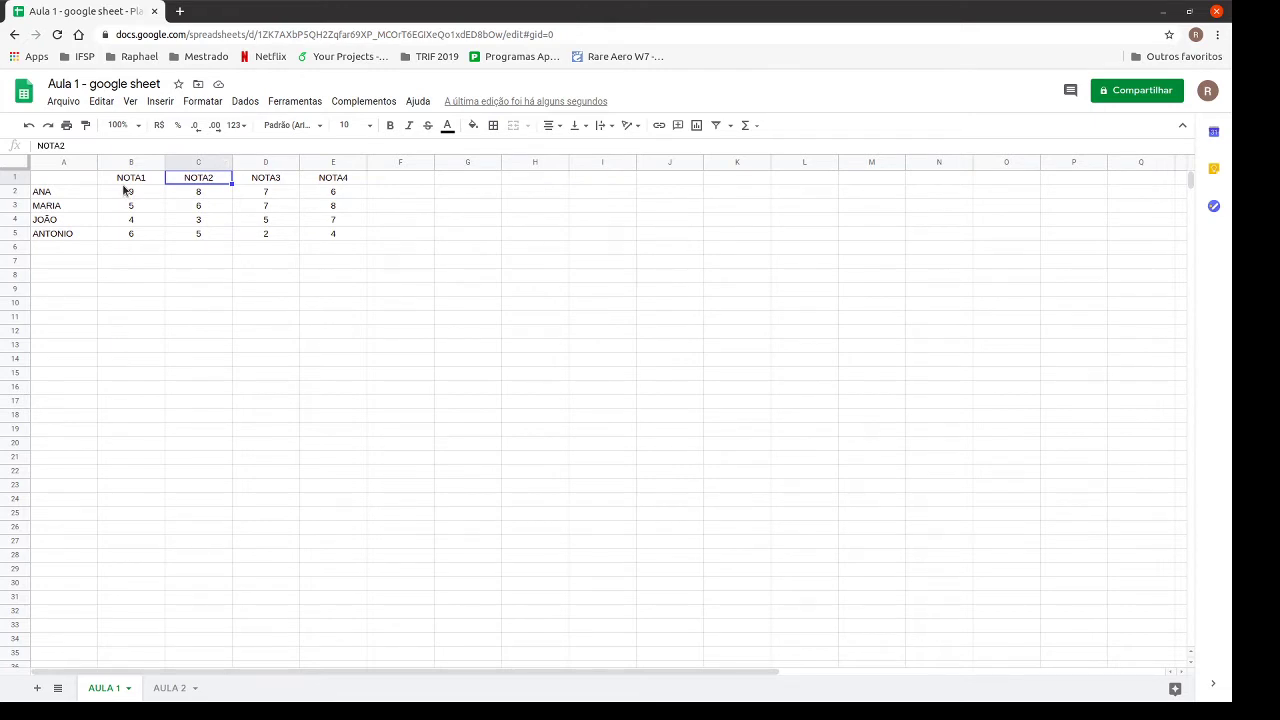
drag(125, 191, 315, 233)
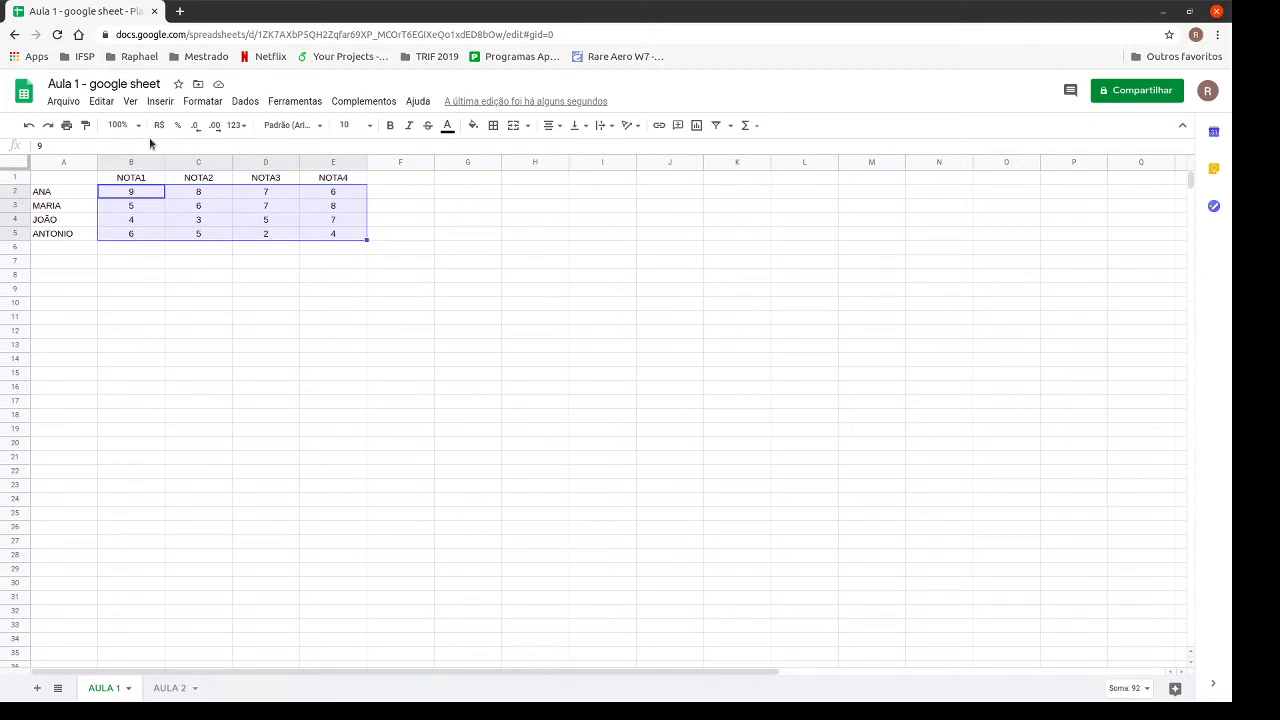
click(214, 126)
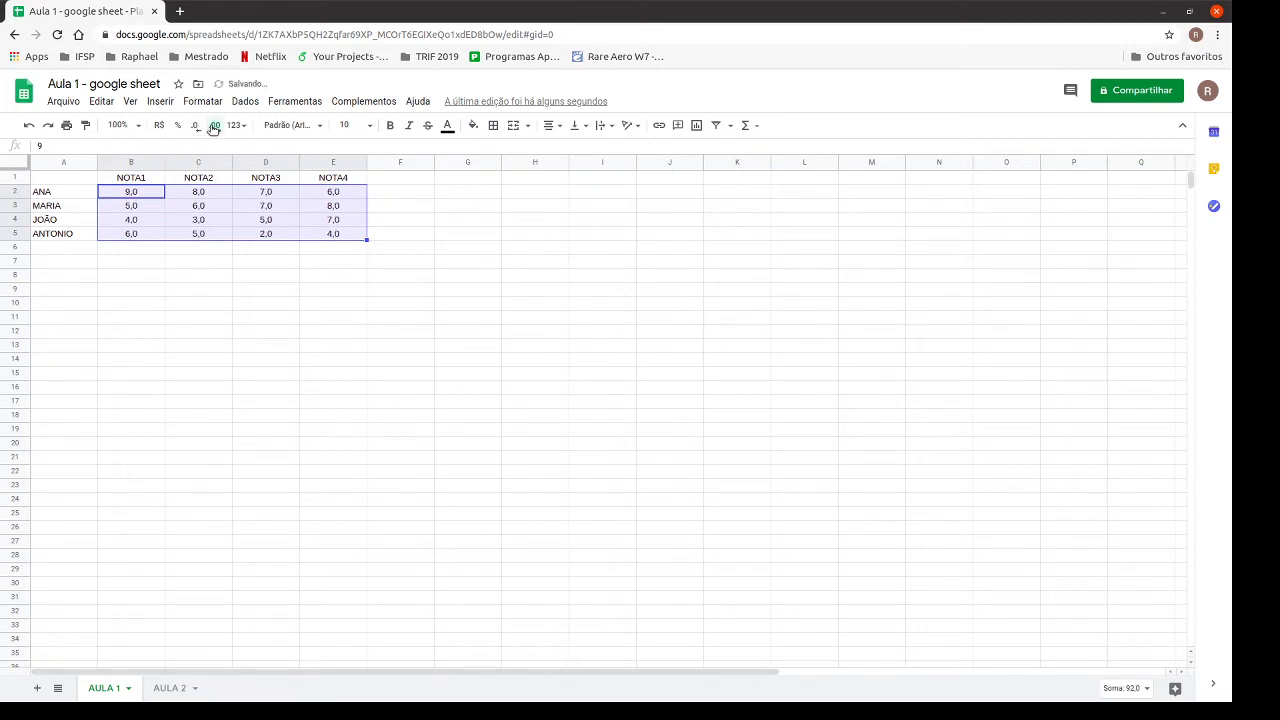
click(214, 126)
click(214, 126)
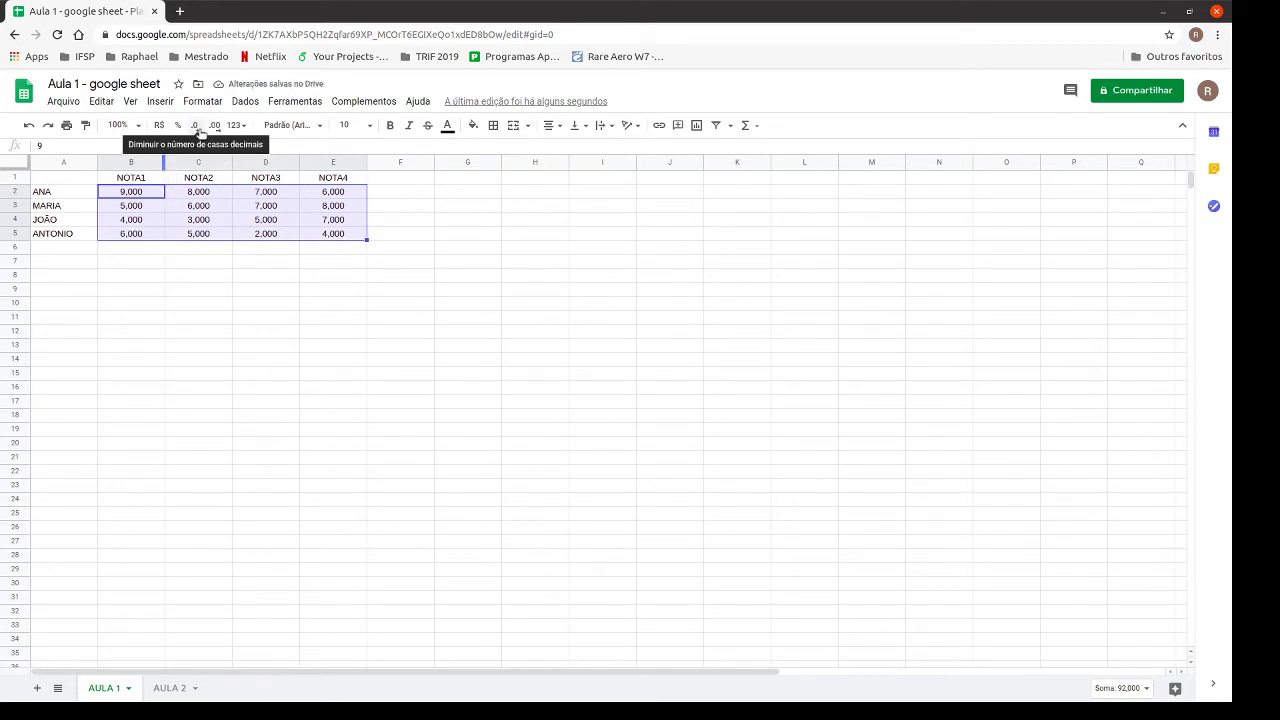
click(196, 127)
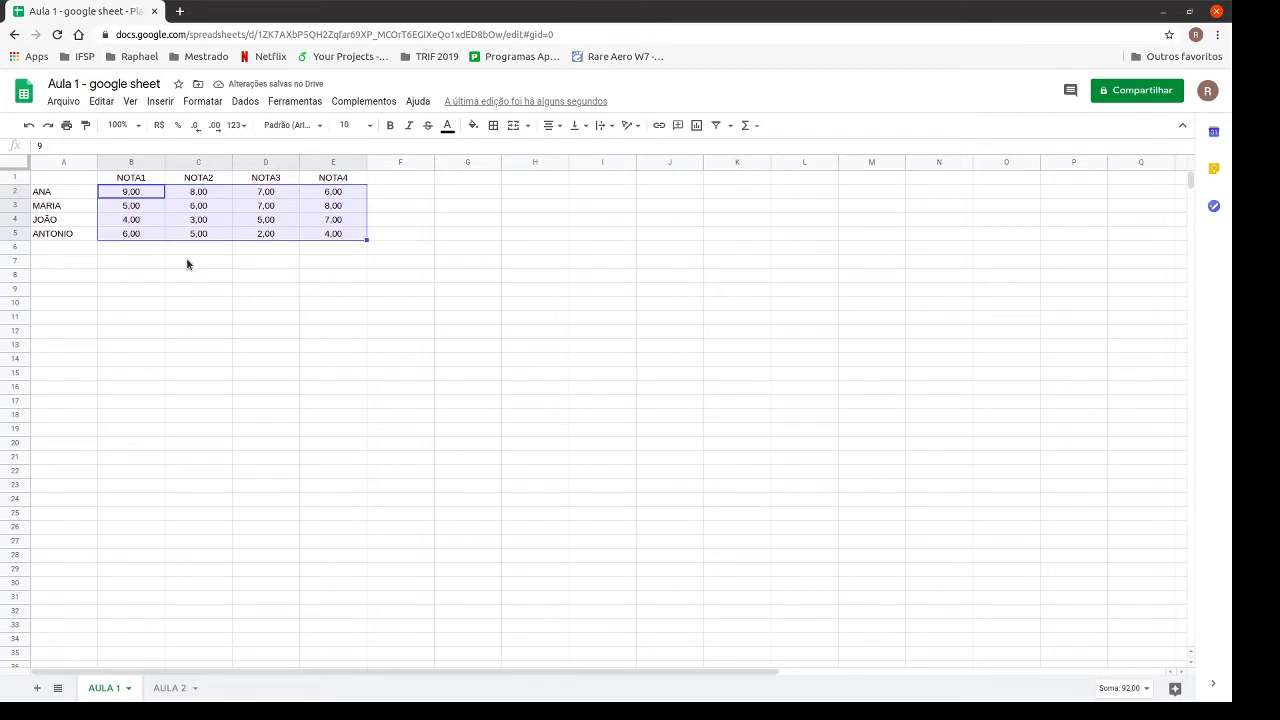
- Preview how the grade table would print, then return to the sheet without printing
click(66, 126)
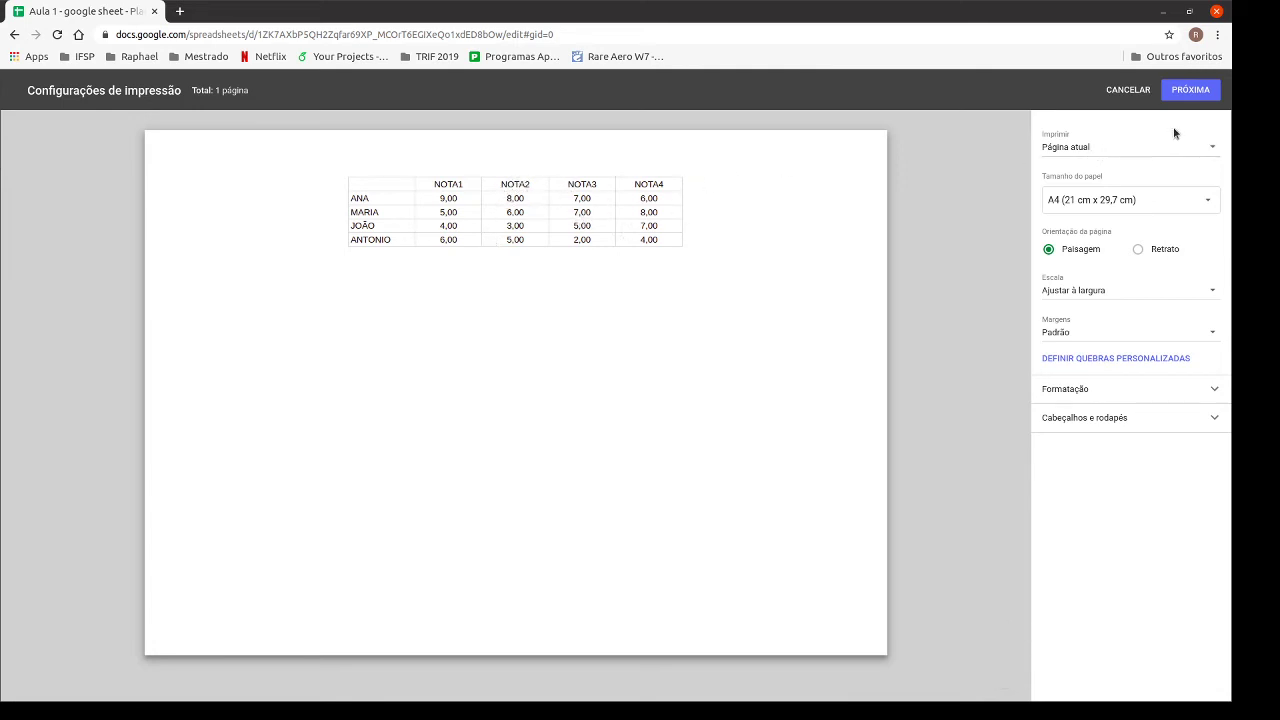
click(1136, 96)
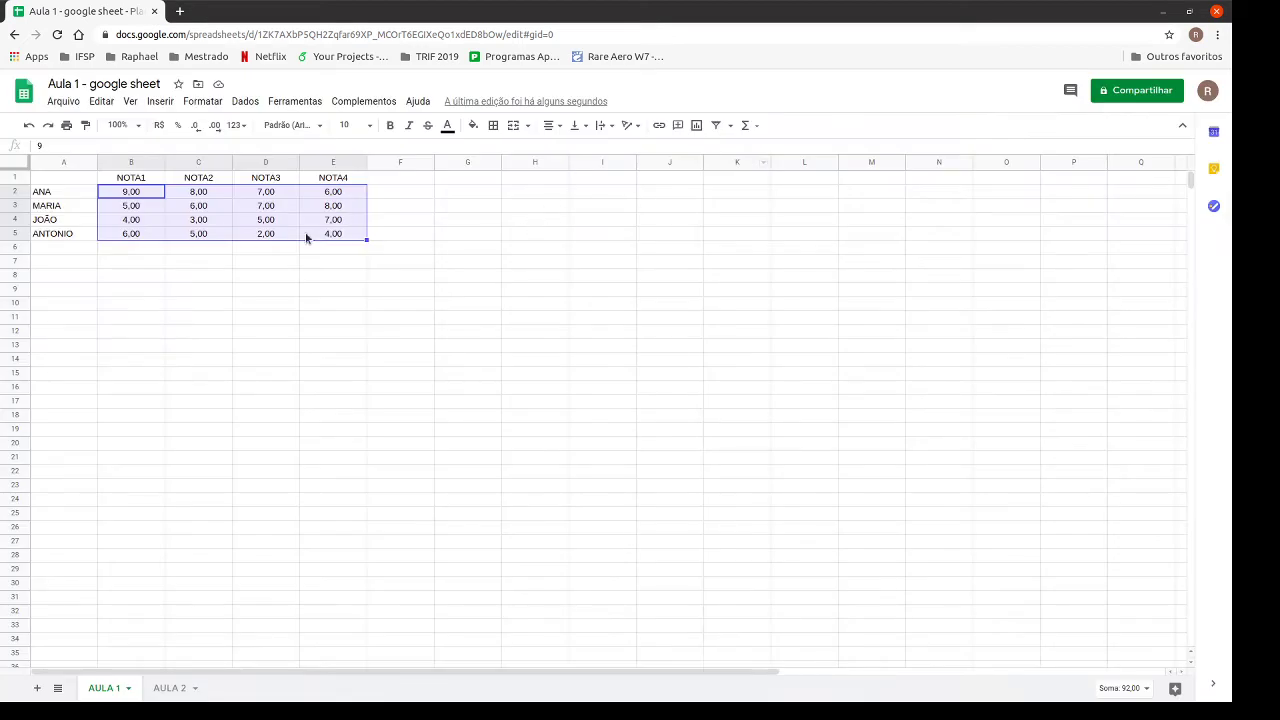
drag(283, 360, 283, 346)
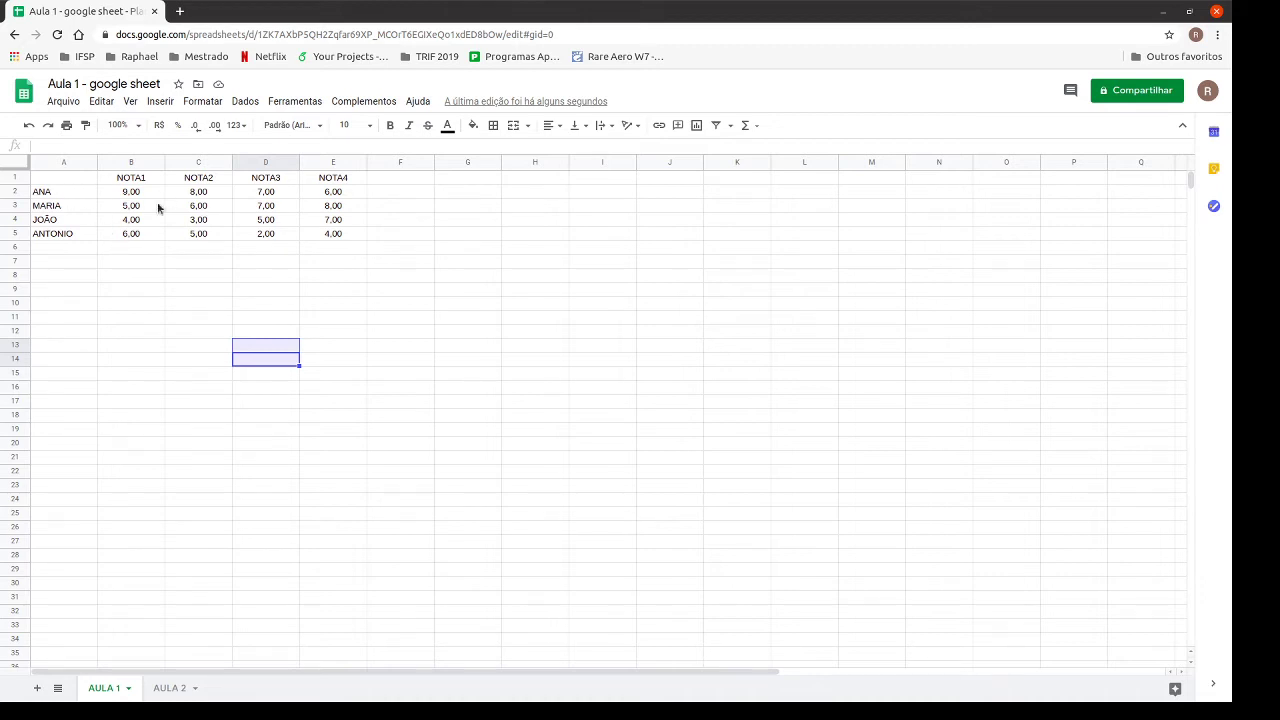
- Add an outer border around the whole grade table, A1:E5
drag(60, 178, 341, 236)
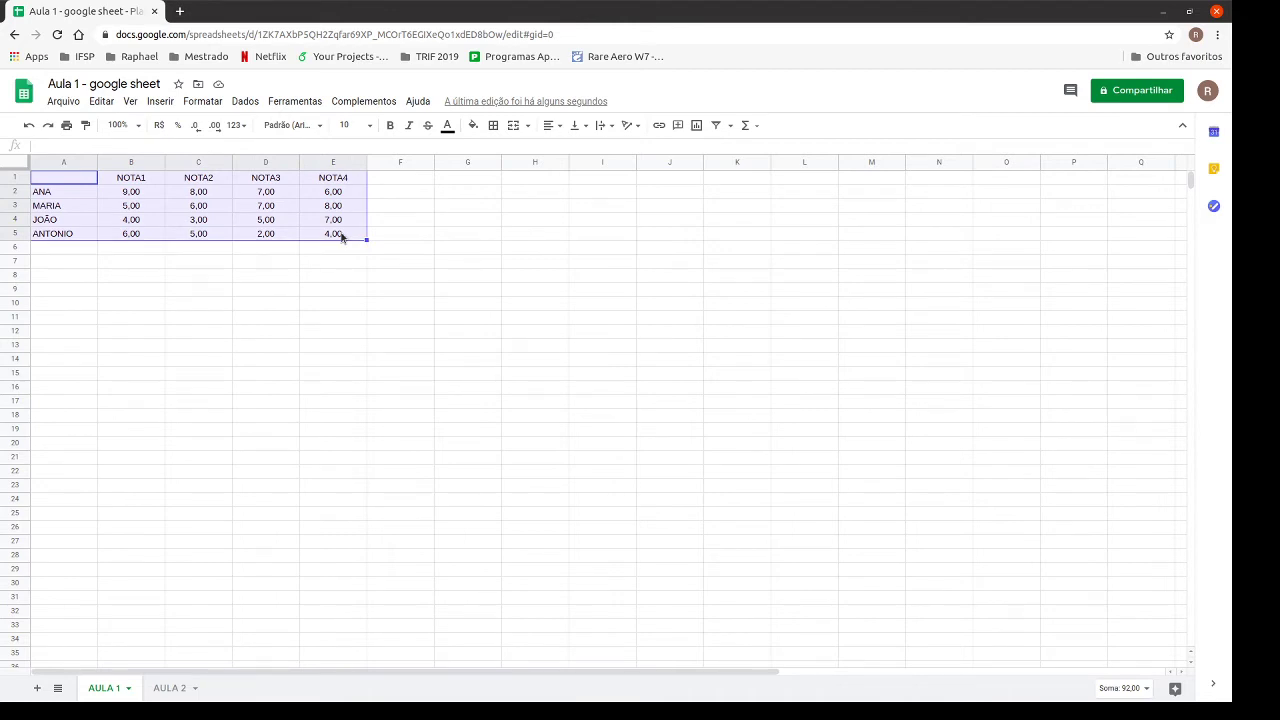
click(494, 126)
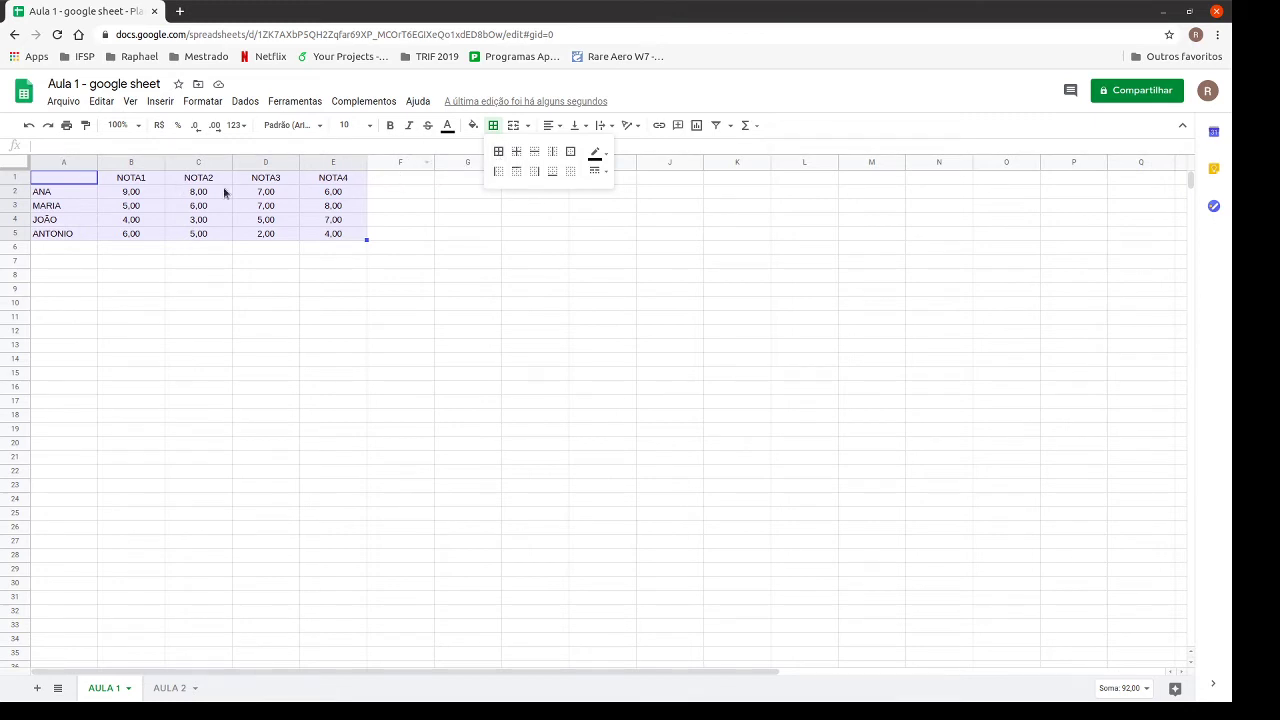
click(571, 152)
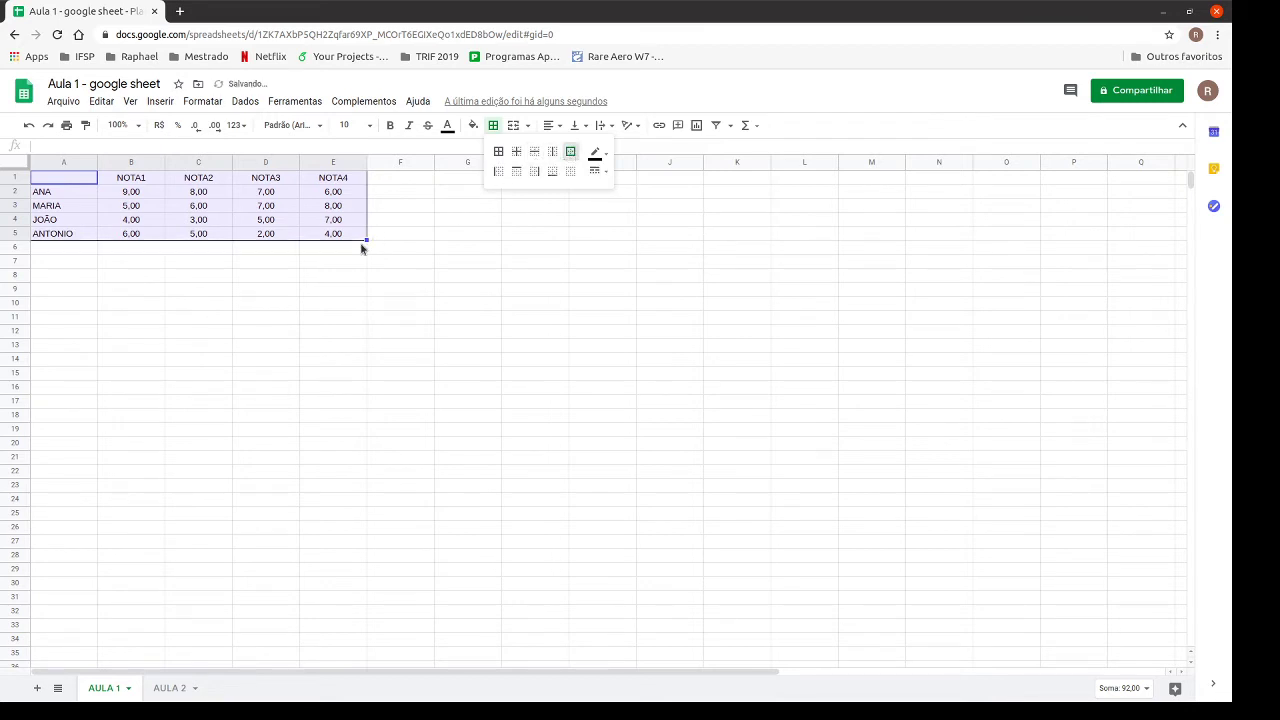
- Preview how the grade table with its outer border would print, then return to the sheet without printing
click(332, 280)
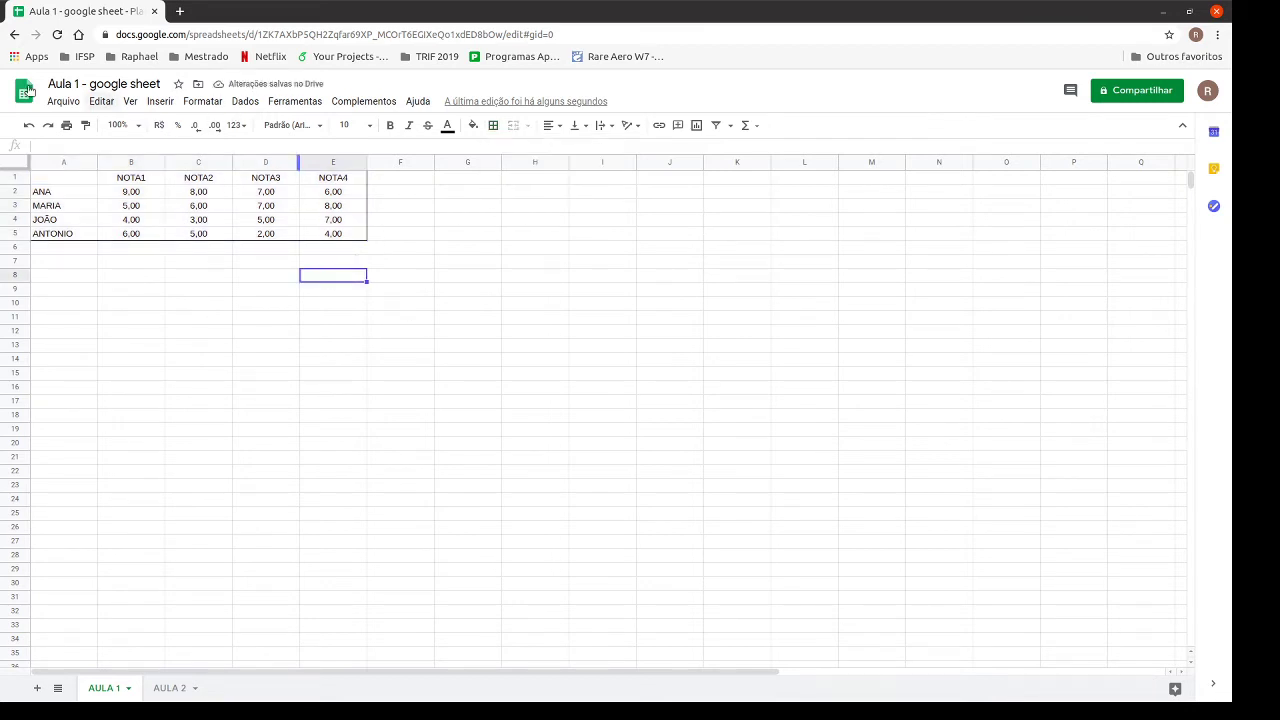
click(67, 126)
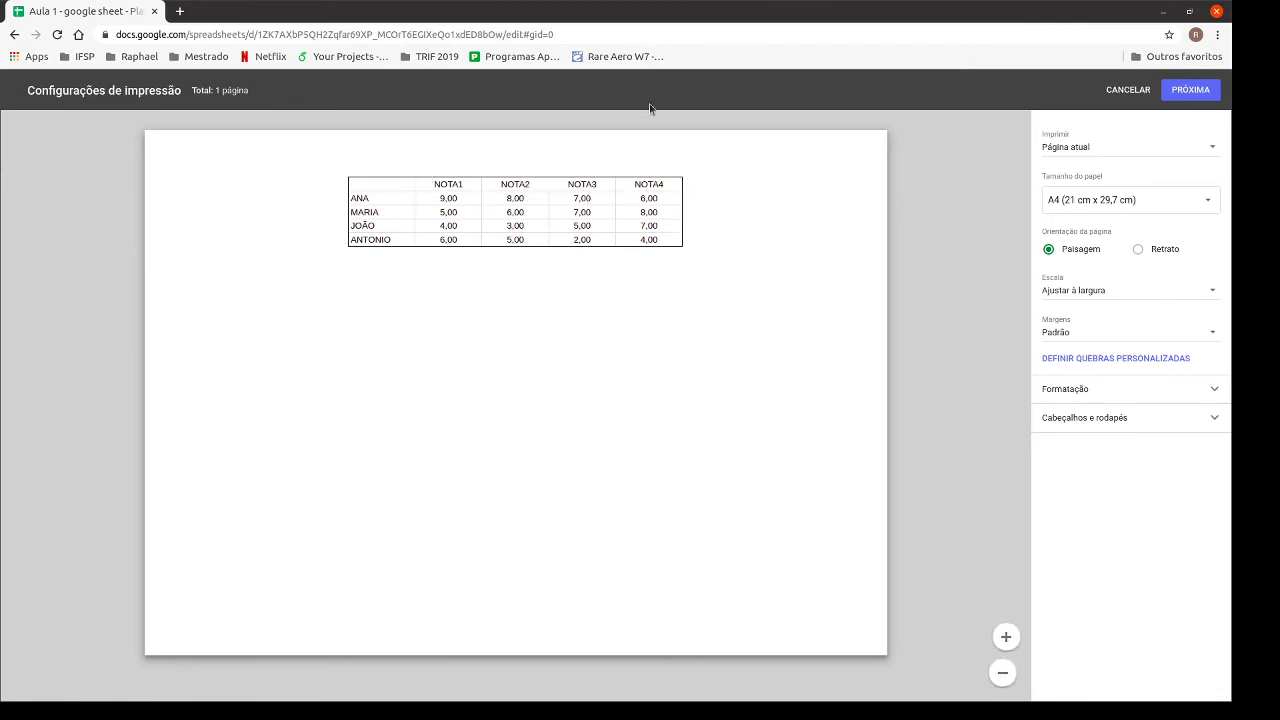
click(1105, 96)
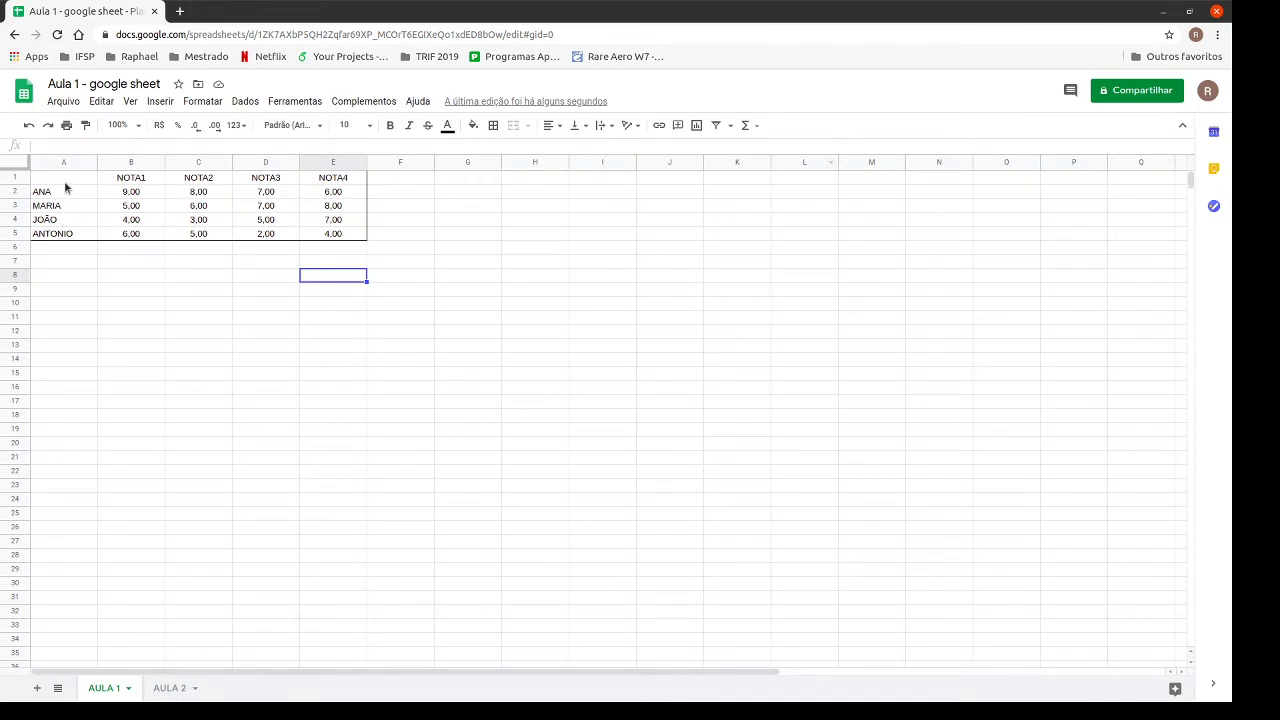
- Apply black borders to every cell of the grade table, A1:E5
mouse_move(64, 178)
mouse_down()
mouse_move(300, 246)
mouse_move(358, 237)
mouse_up()
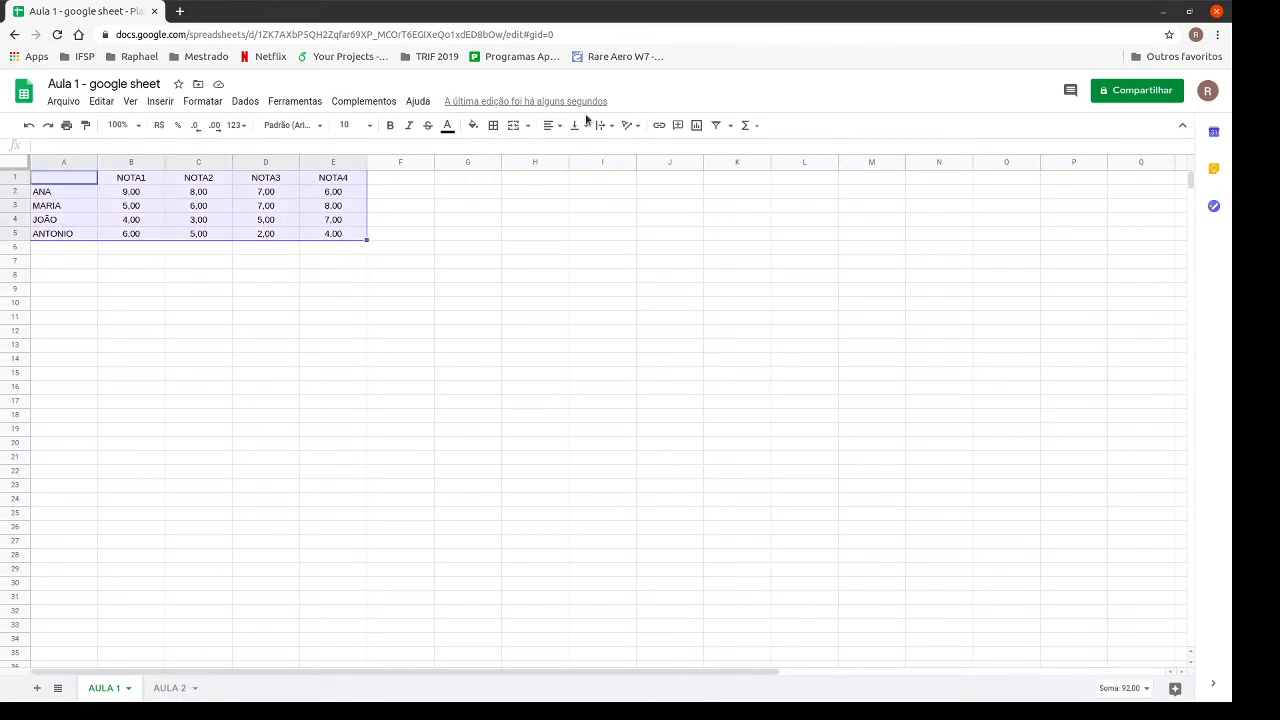
click(494, 125)
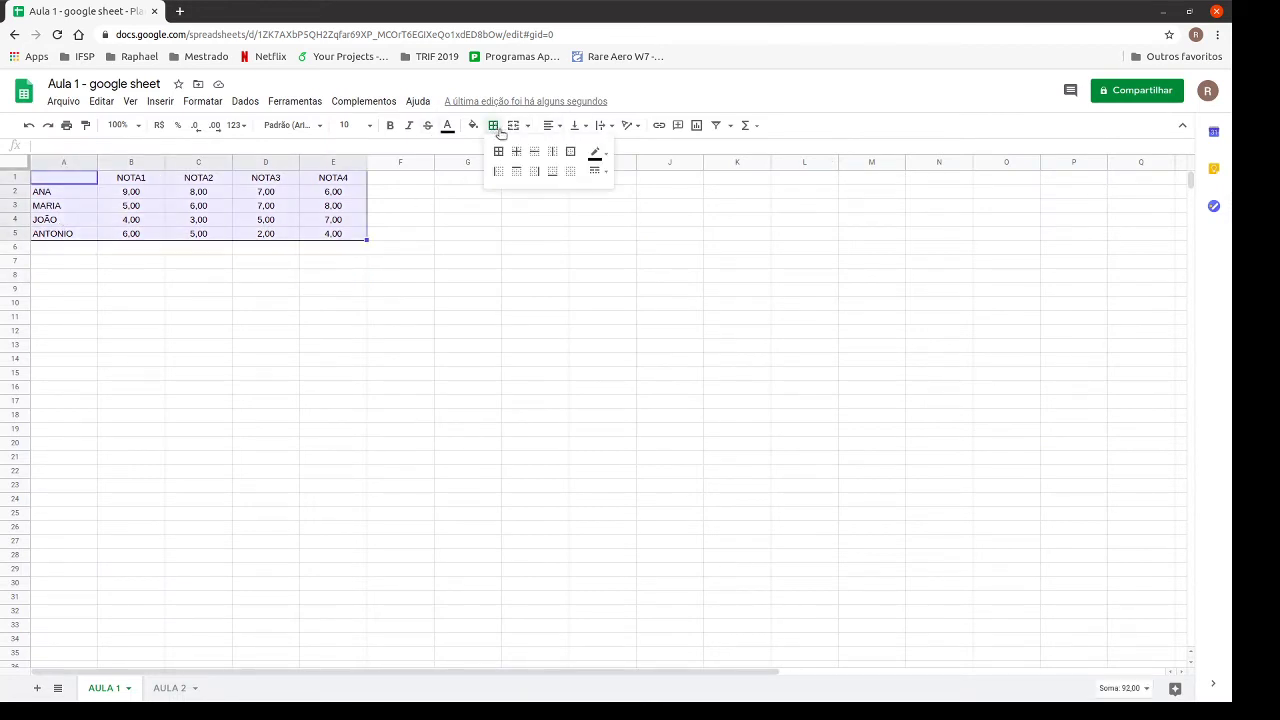
click(499, 152)
click(331, 292)
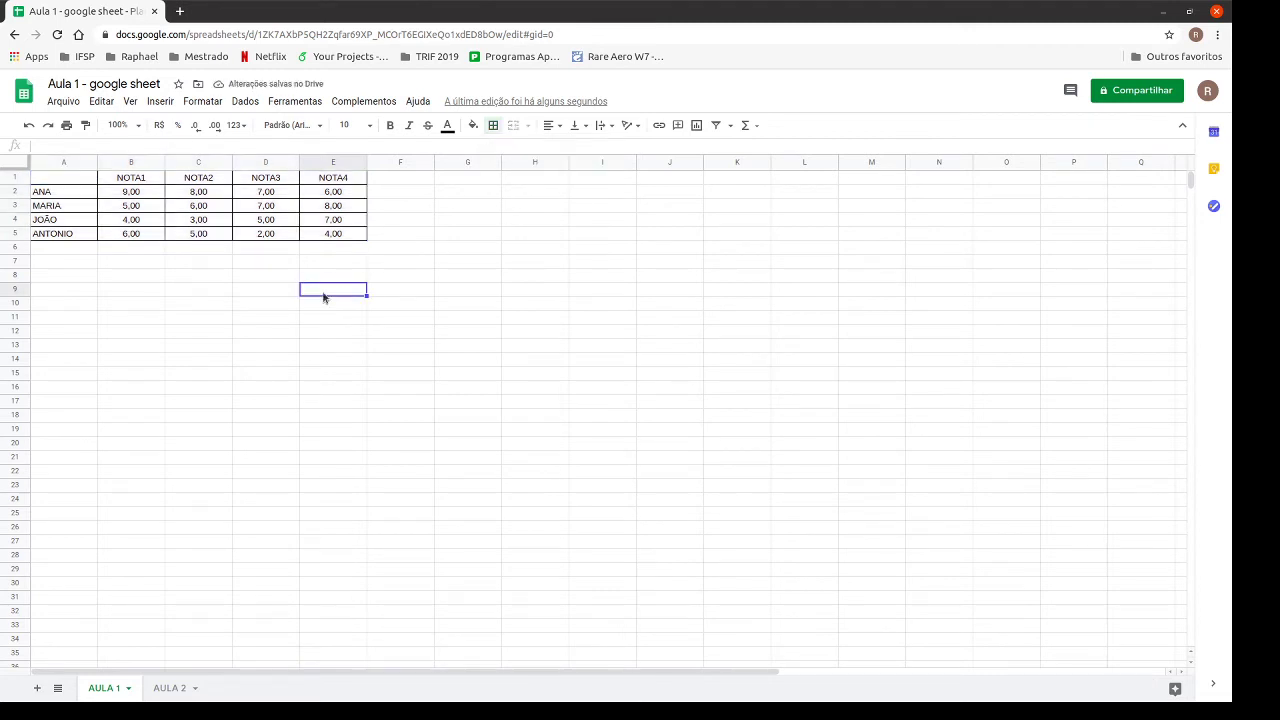
- Set the border color to red and apply it to all borders of the grade table, A1:E5
drag(66, 180, 335, 240)
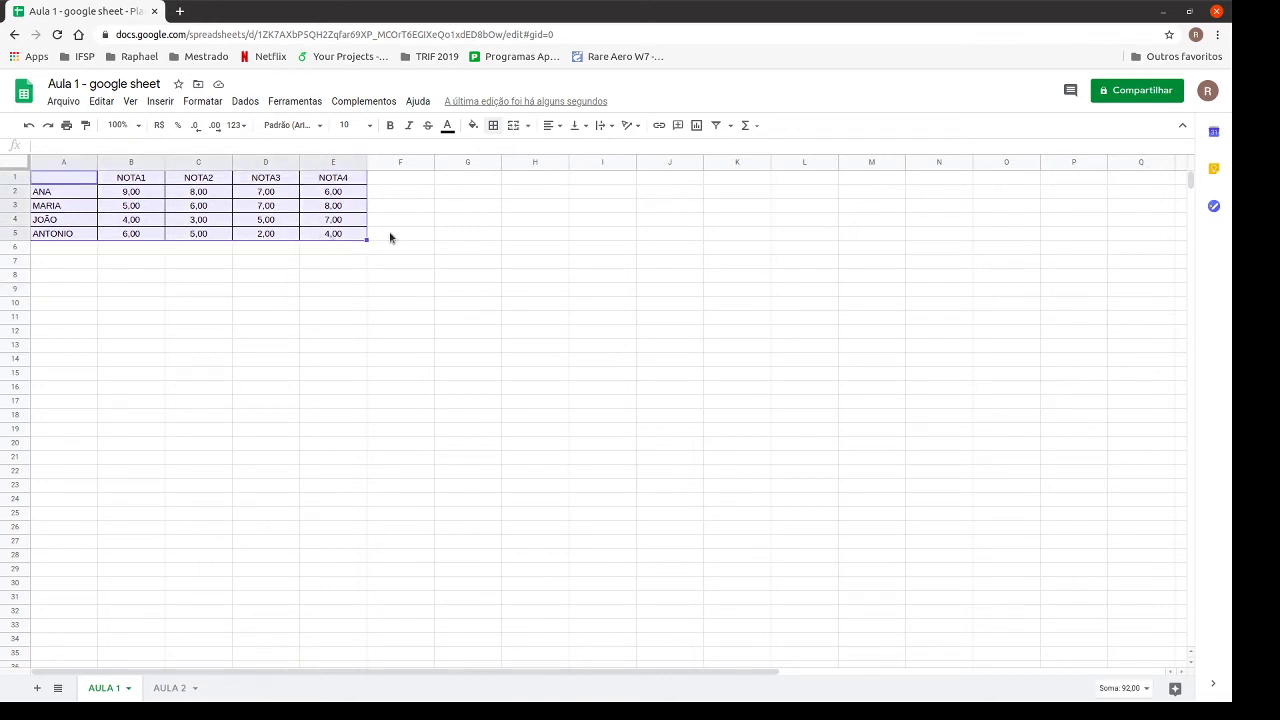
click(496, 128)
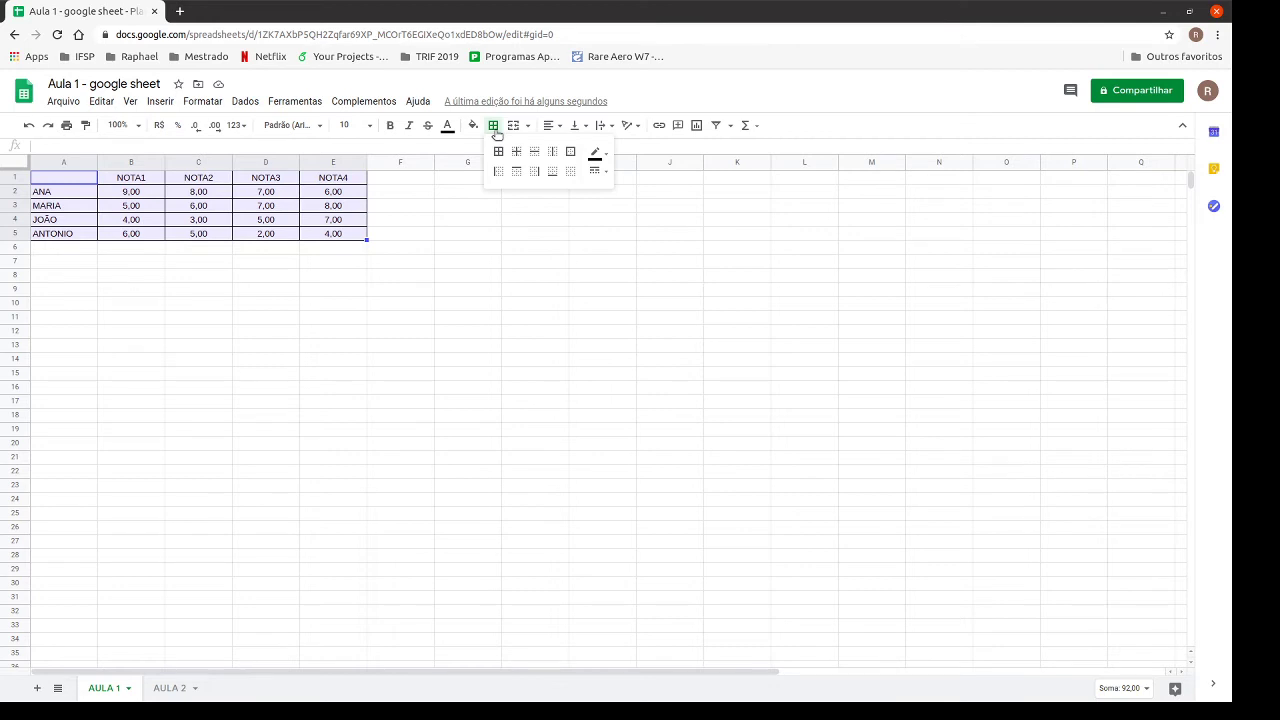
click(608, 157)
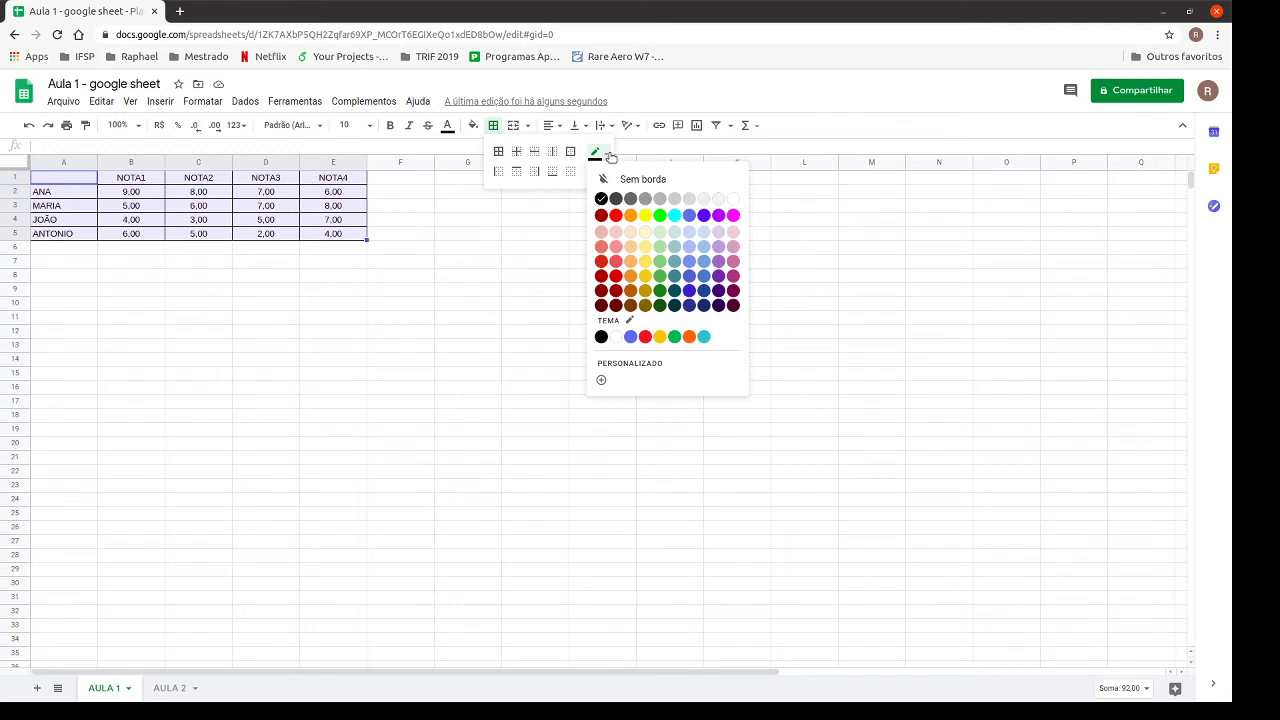
click(617, 218)
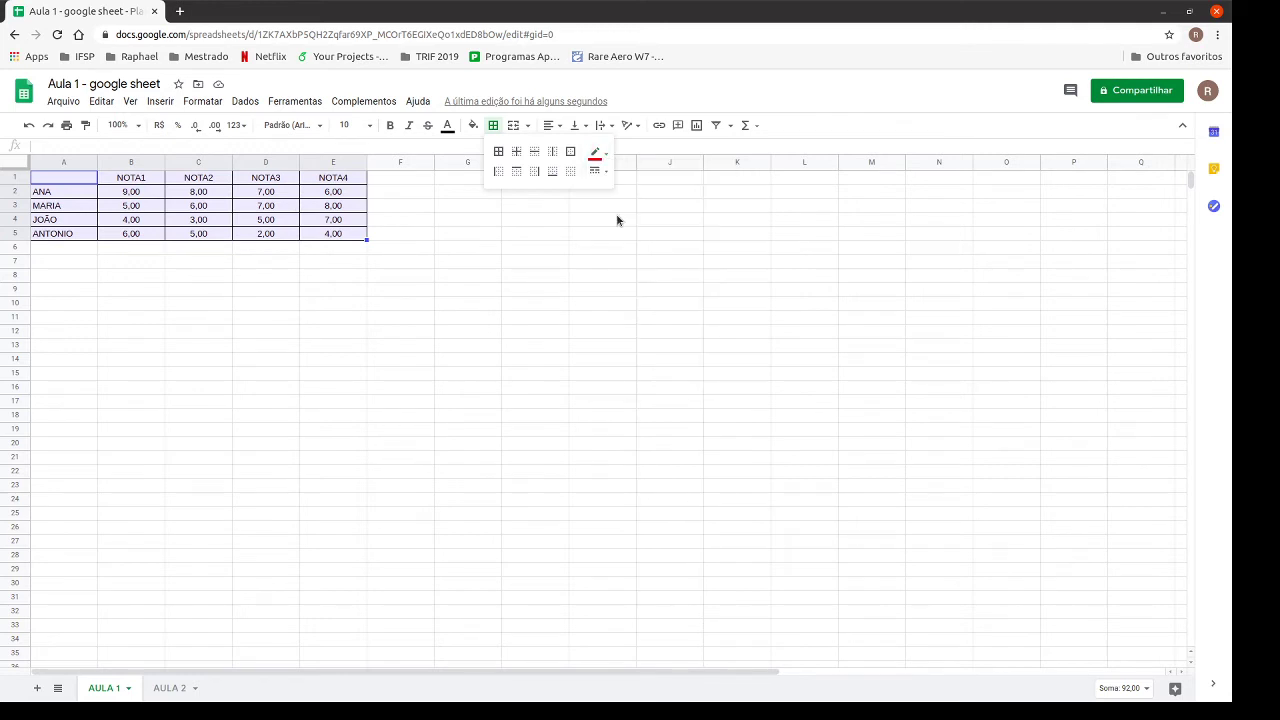
click(502, 155)
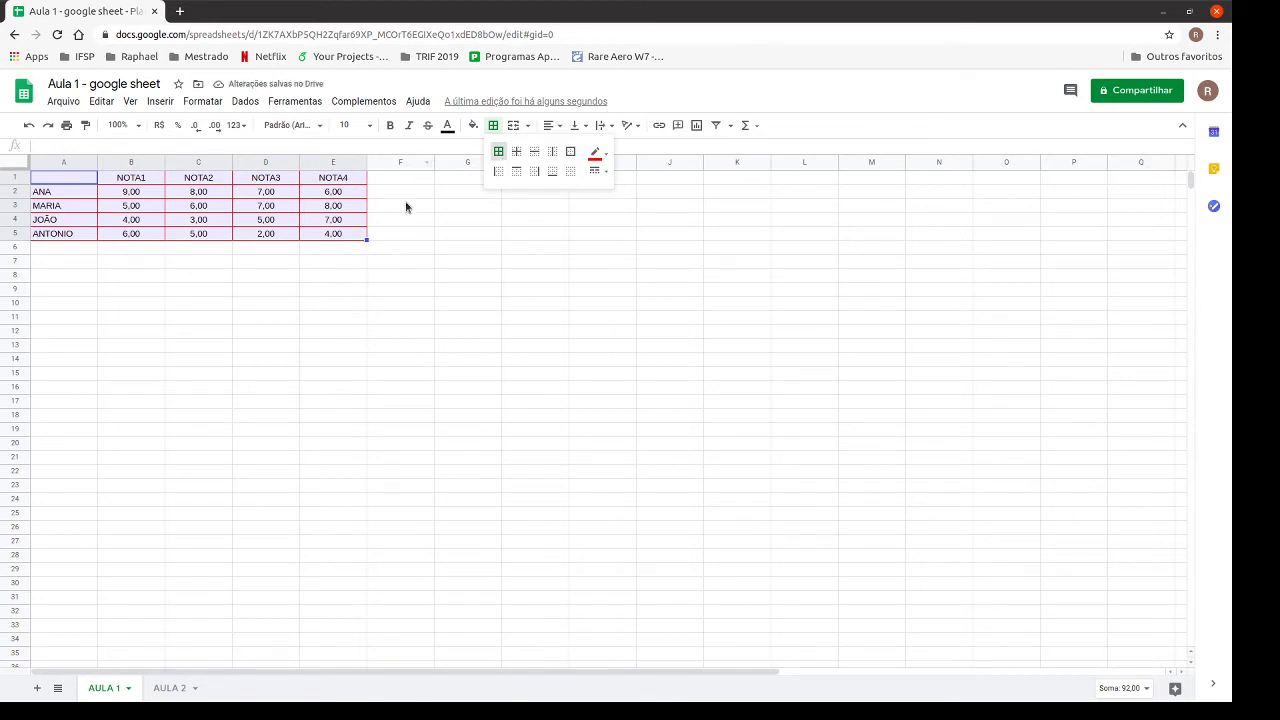
- Check the red-bordered grade table in the print preview, then go back to the sheet without printing
click(185, 303)
click(185, 303)
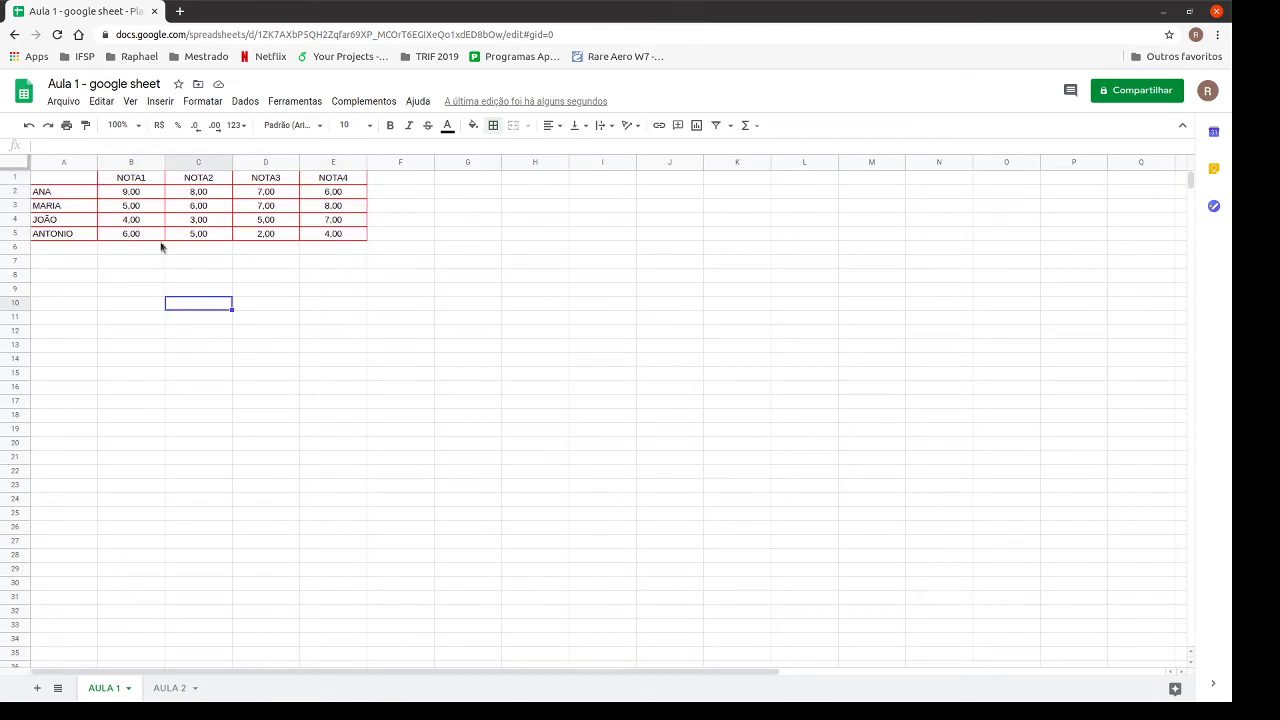
click(72, 125)
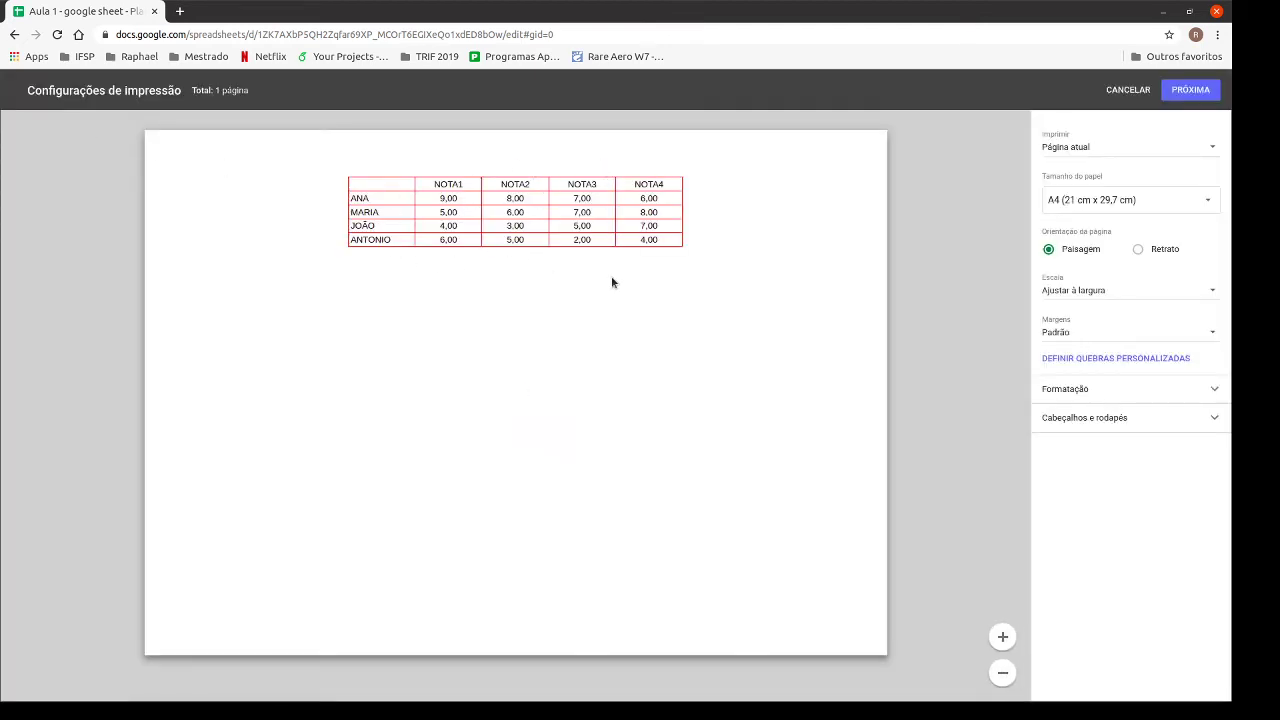
click(1130, 91)
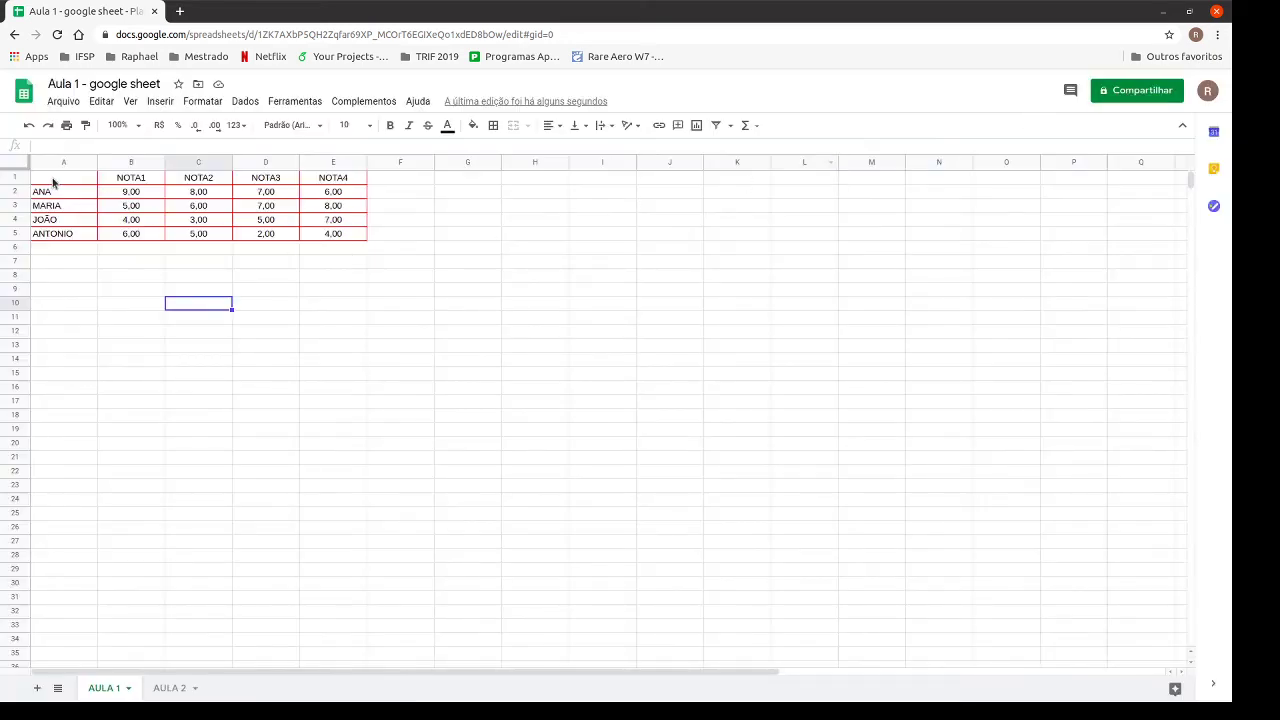
- Apply the medium-thickness solid line style to all borders of the grade table, A1:E5
drag(54, 180, 363, 234)
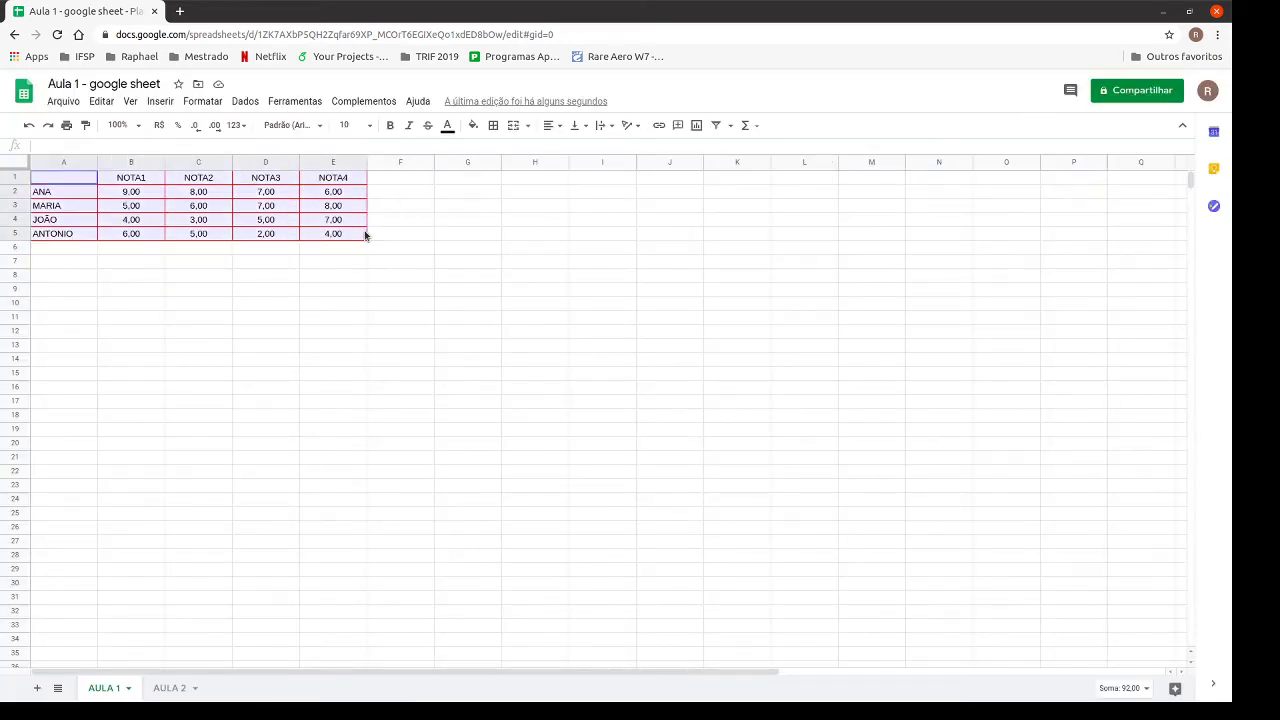
click(493, 125)
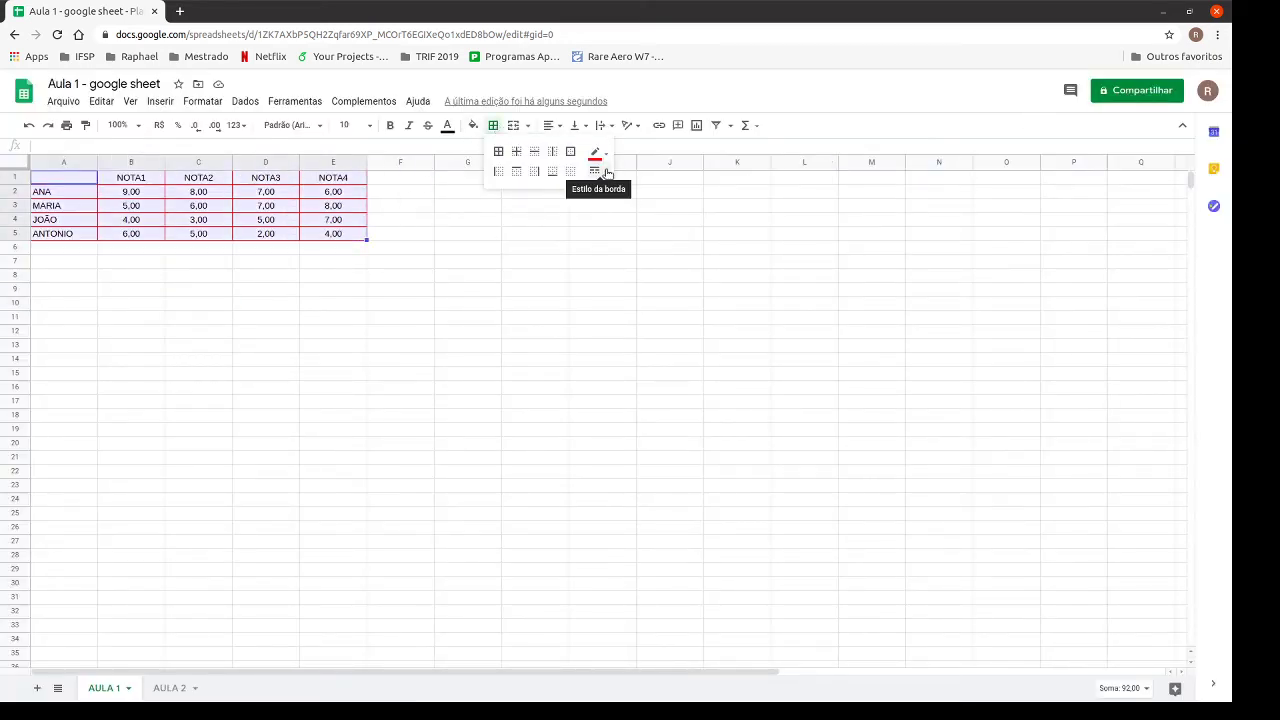
click(596, 171)
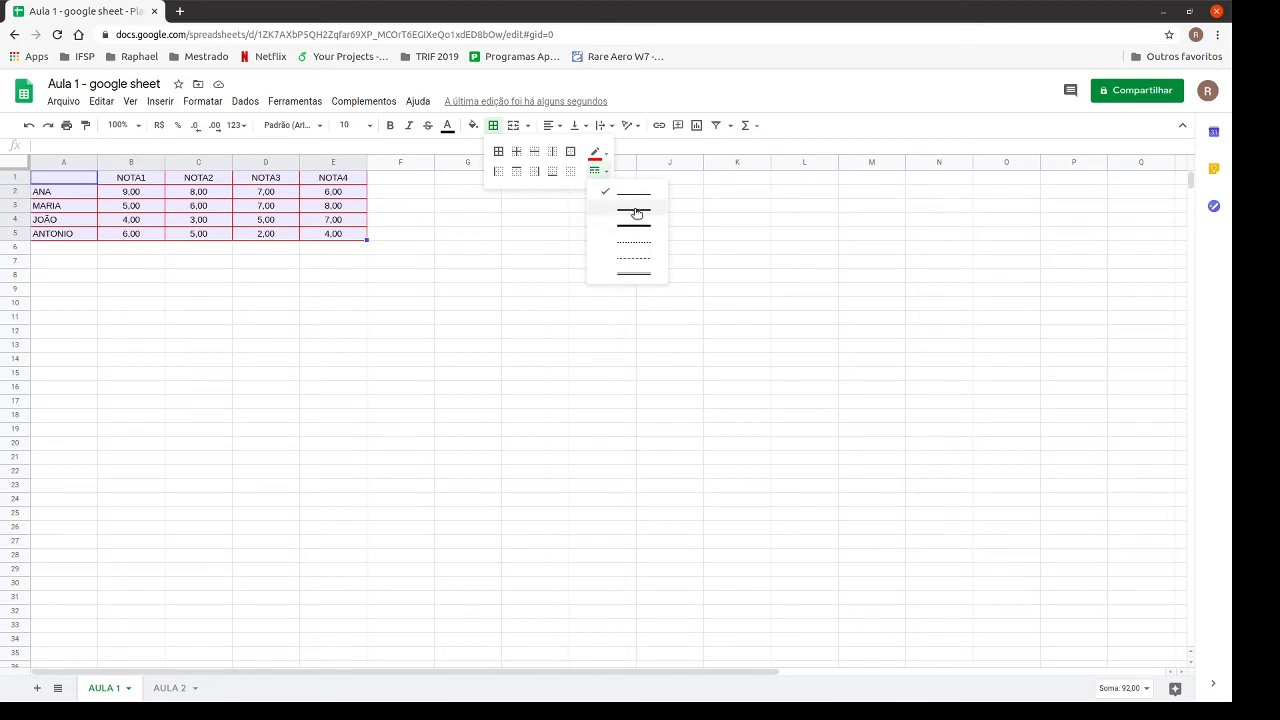
click(634, 212)
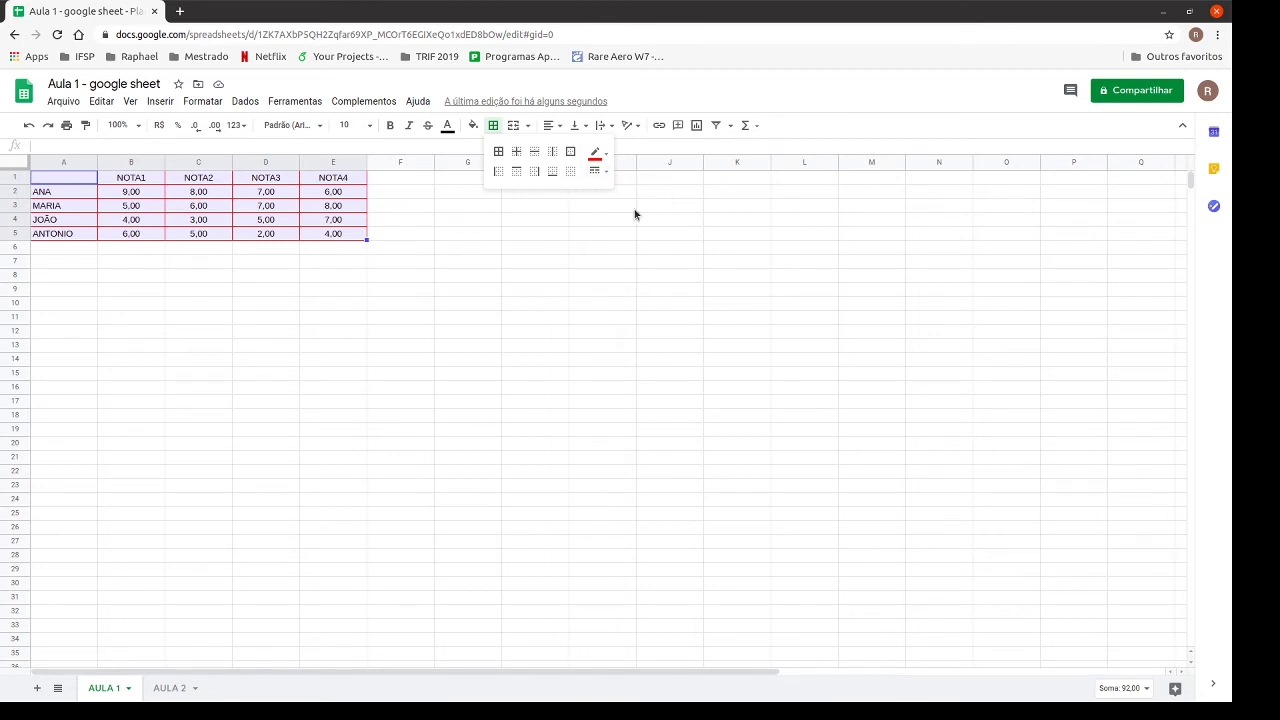
click(498, 151)
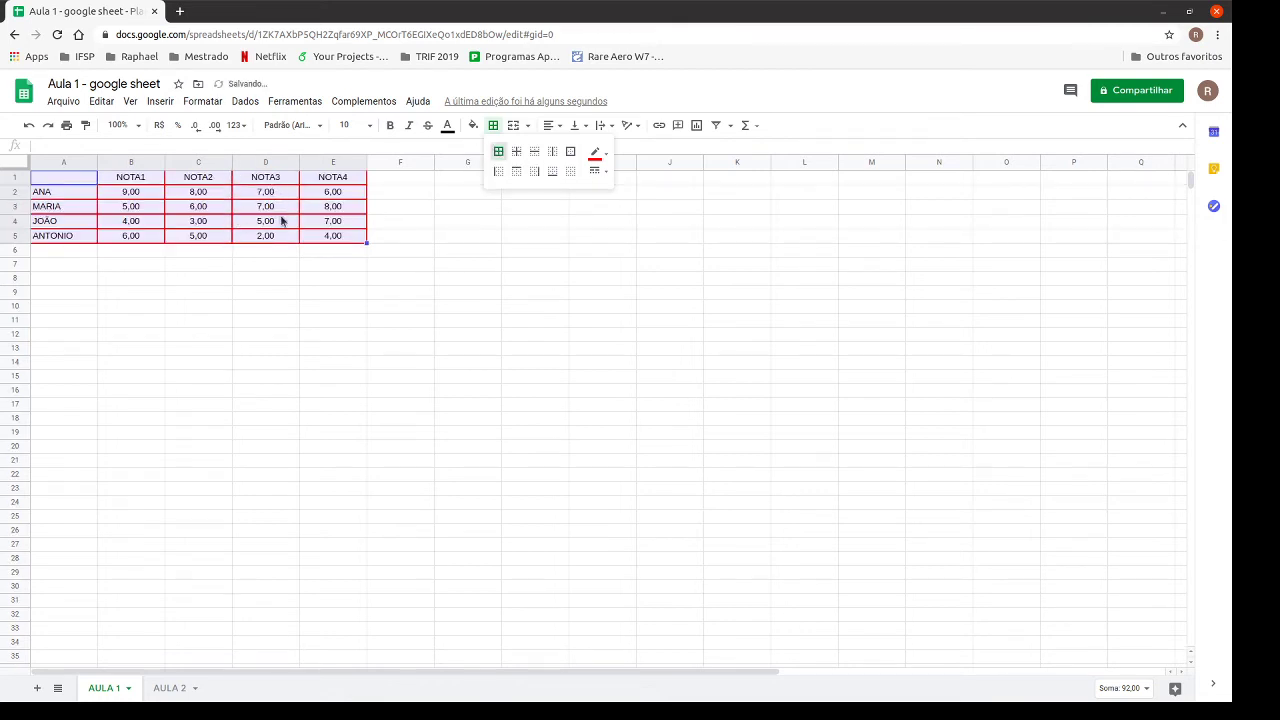
- Change all borders of the grade table, A1:E5, to the dotted line style
click(600, 171)
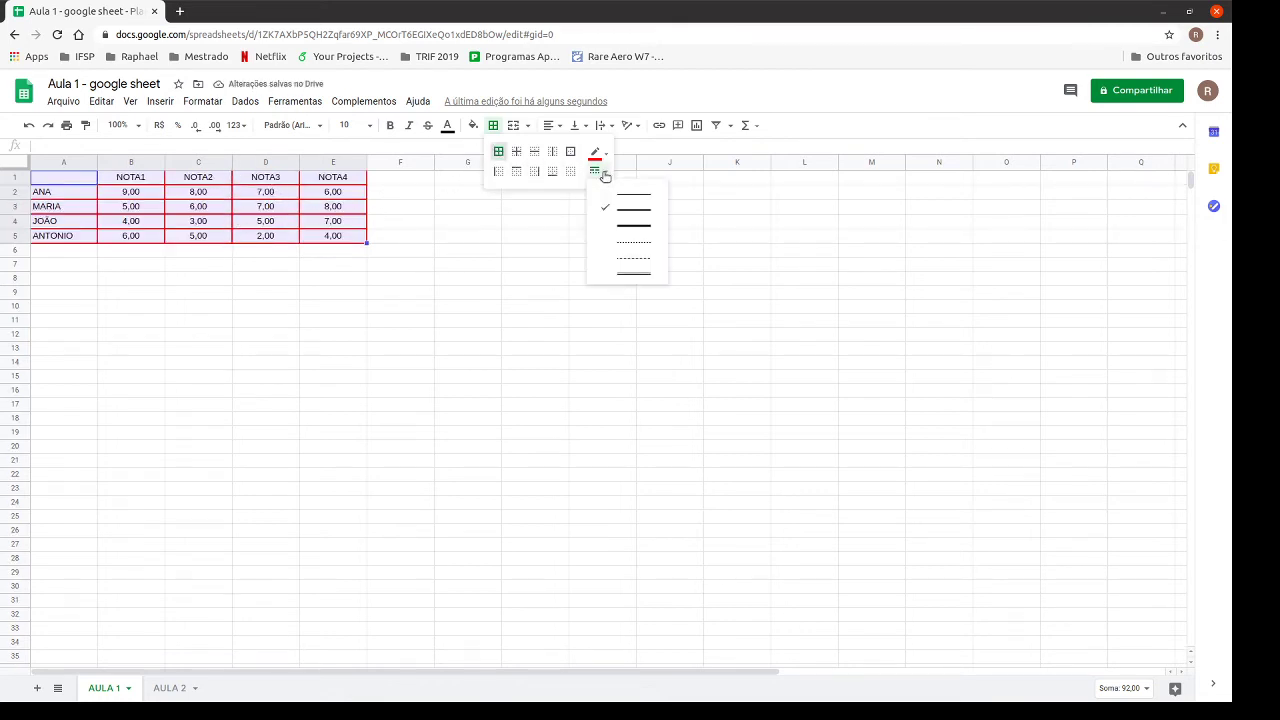
click(630, 241)
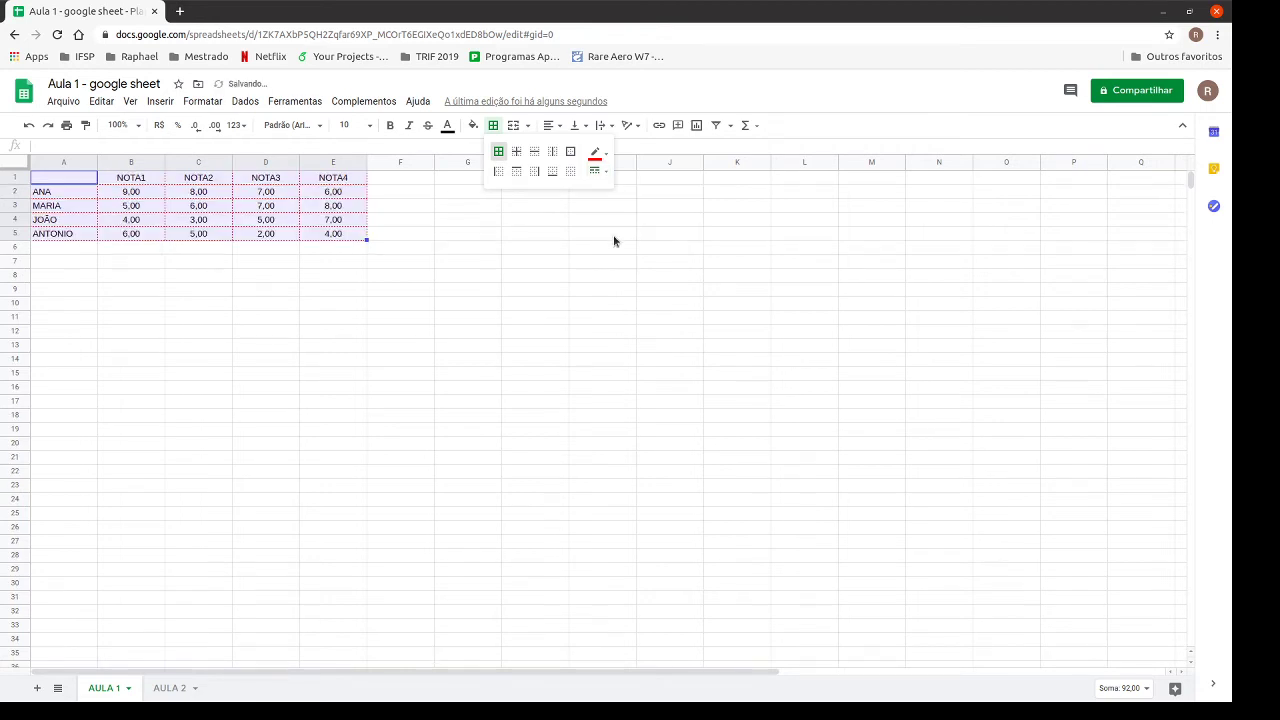
- Inspect the dotted borders enlarged in the print preview, then return to the sheet without printing
click(346, 237)
click(66, 125)
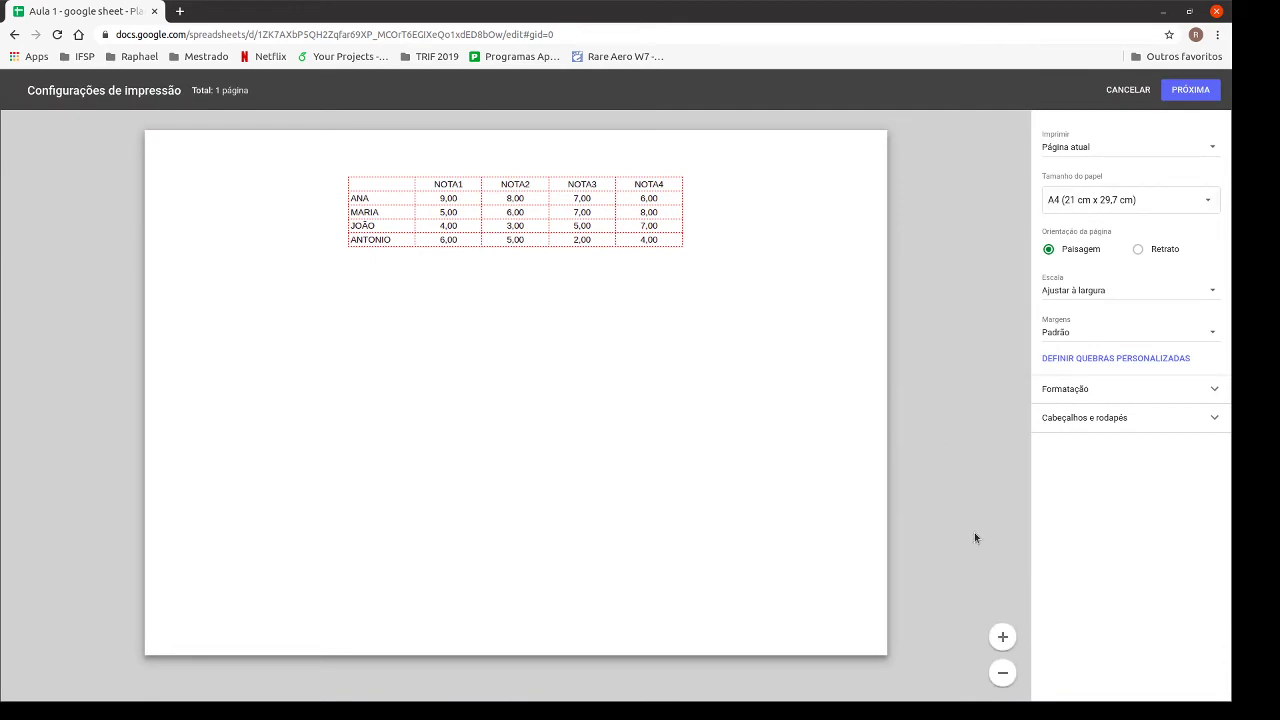
click(1000, 638)
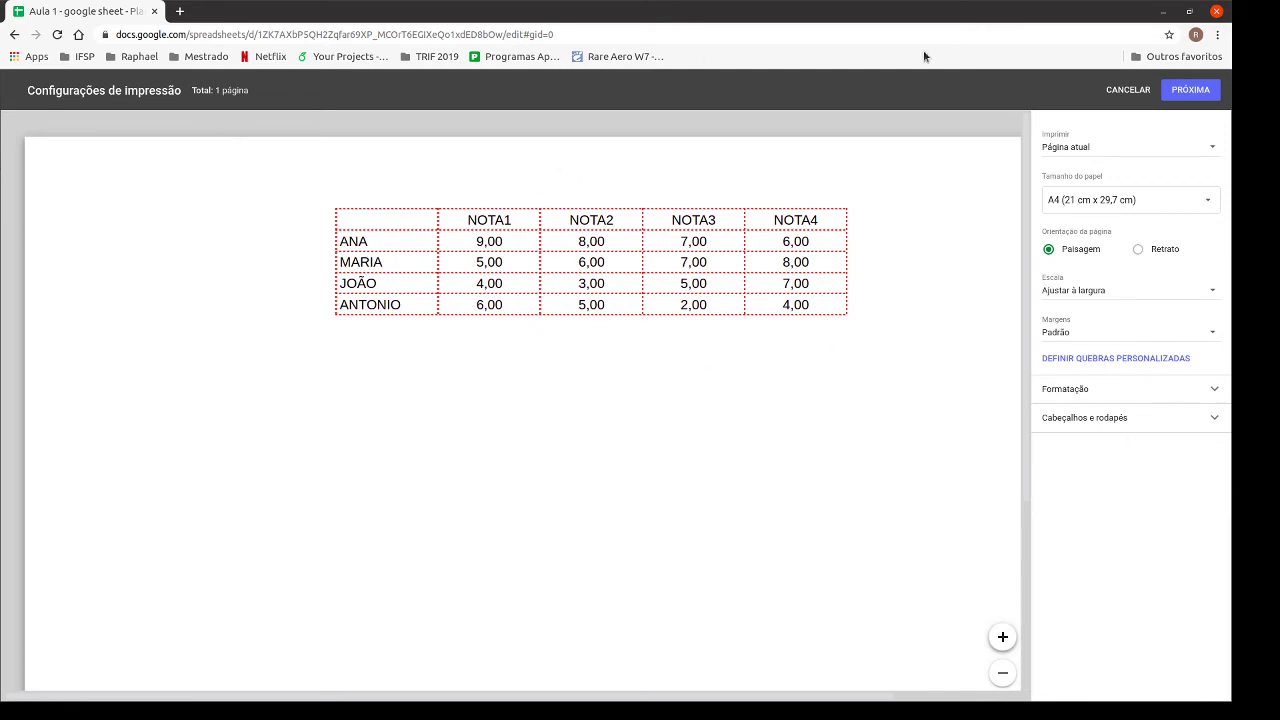
click(1126, 90)
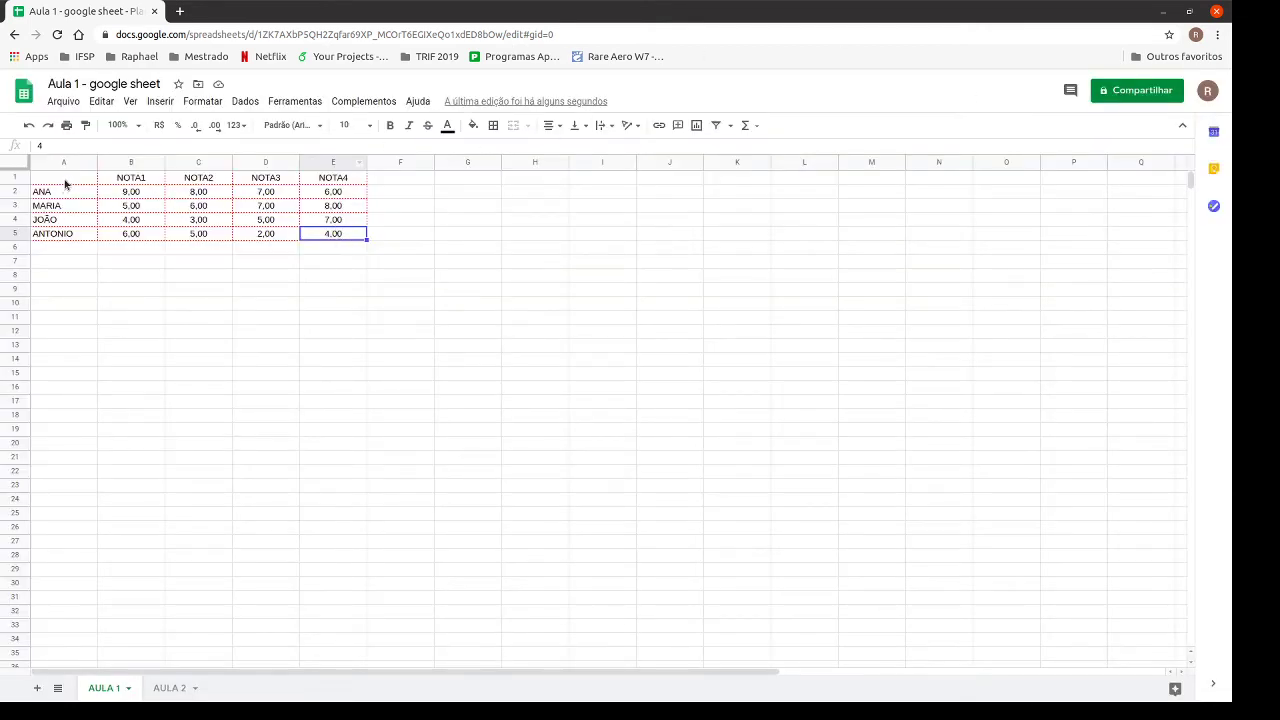
- Set all red borders of the grade table, A1:E5, to the thin solid line style
drag(63, 182, 333, 235)
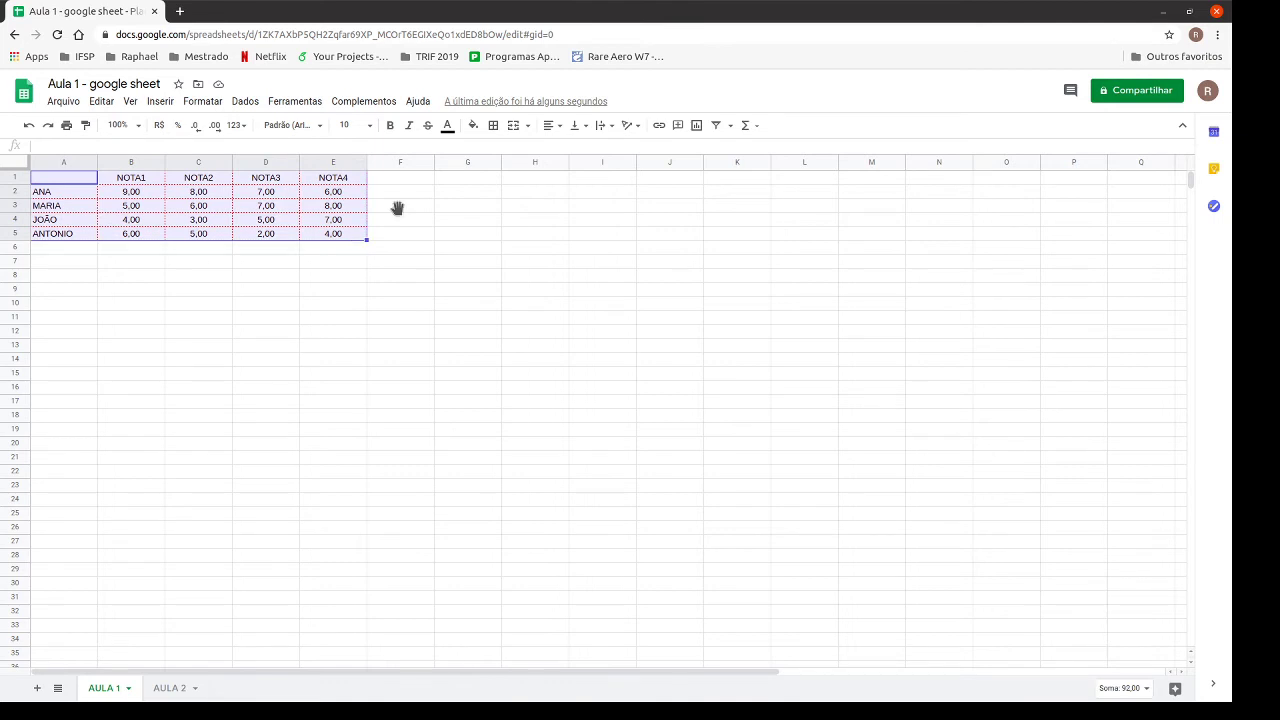
click(493, 125)
click(498, 154)
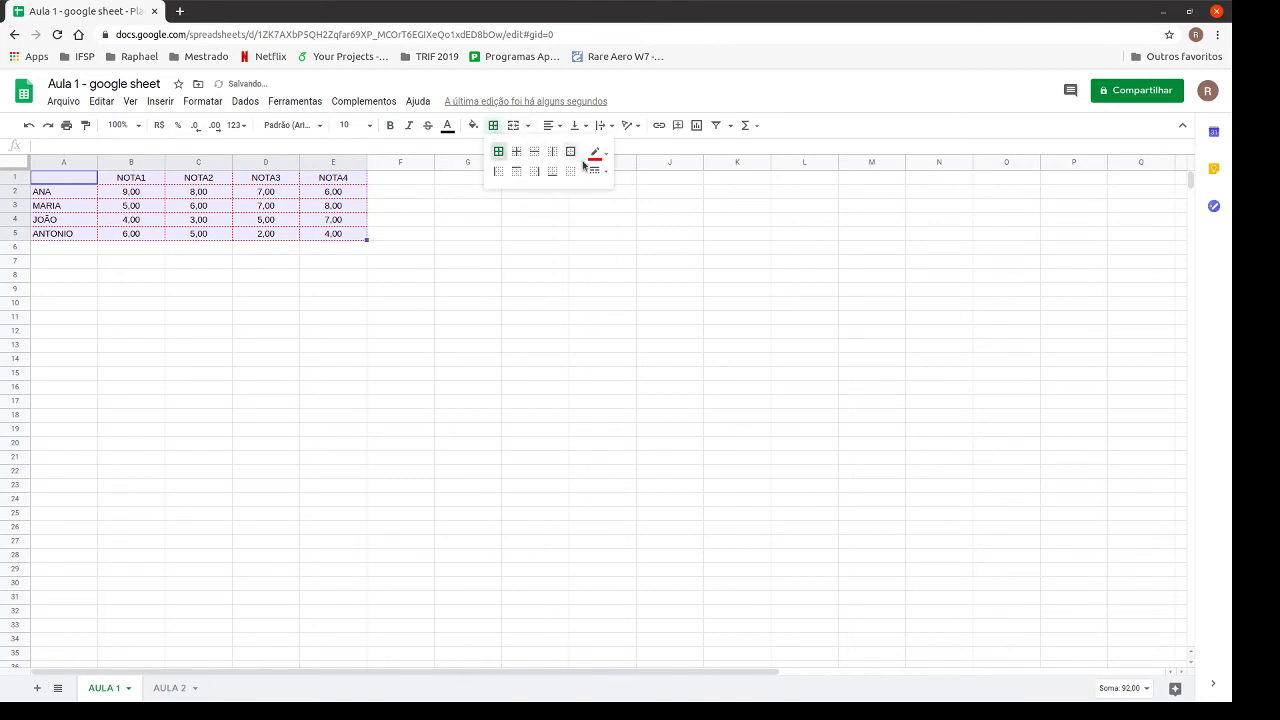
click(597, 171)
click(620, 196)
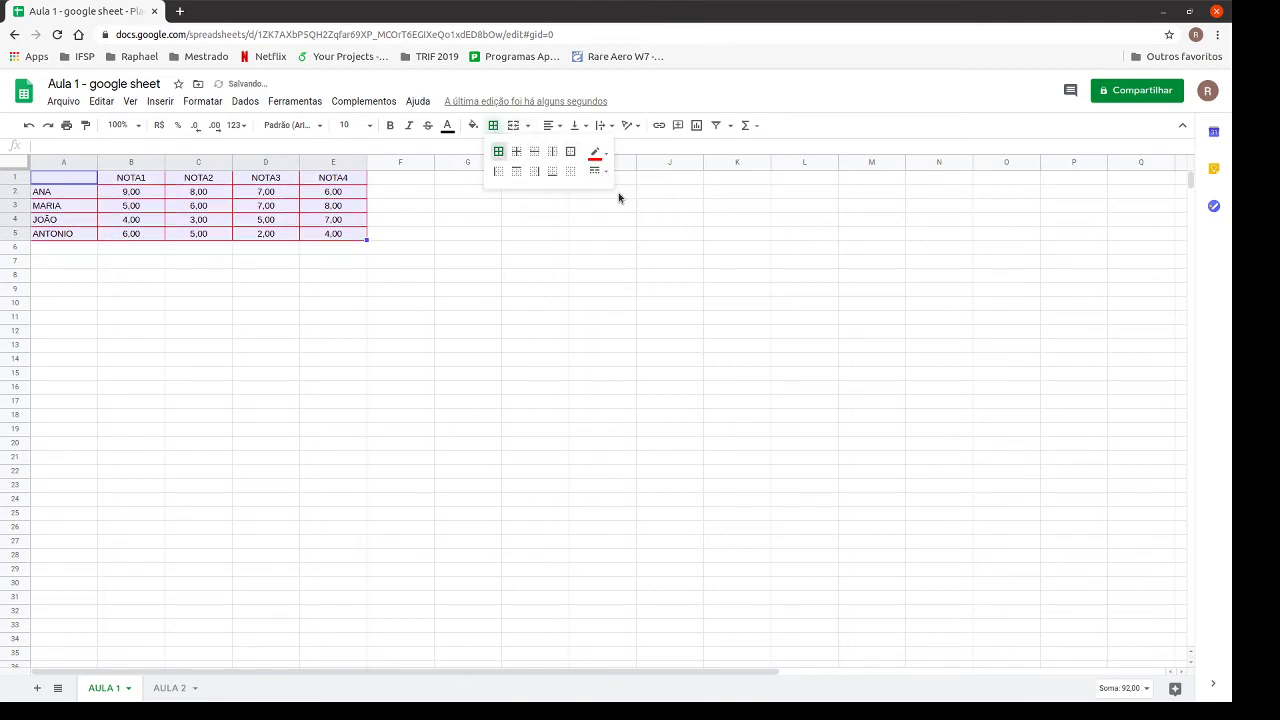
click(285, 264)
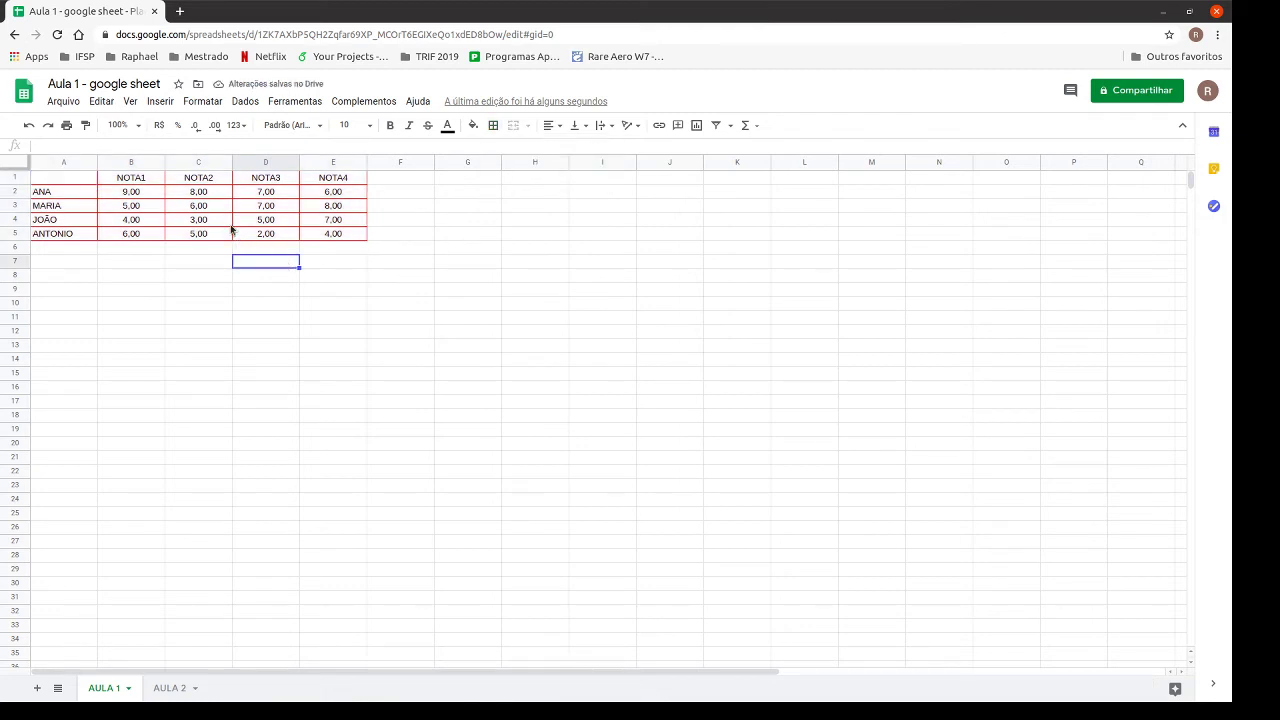
- Fill the grade header cells B1:E1 with light yellow
drag(138, 183, 330, 184)
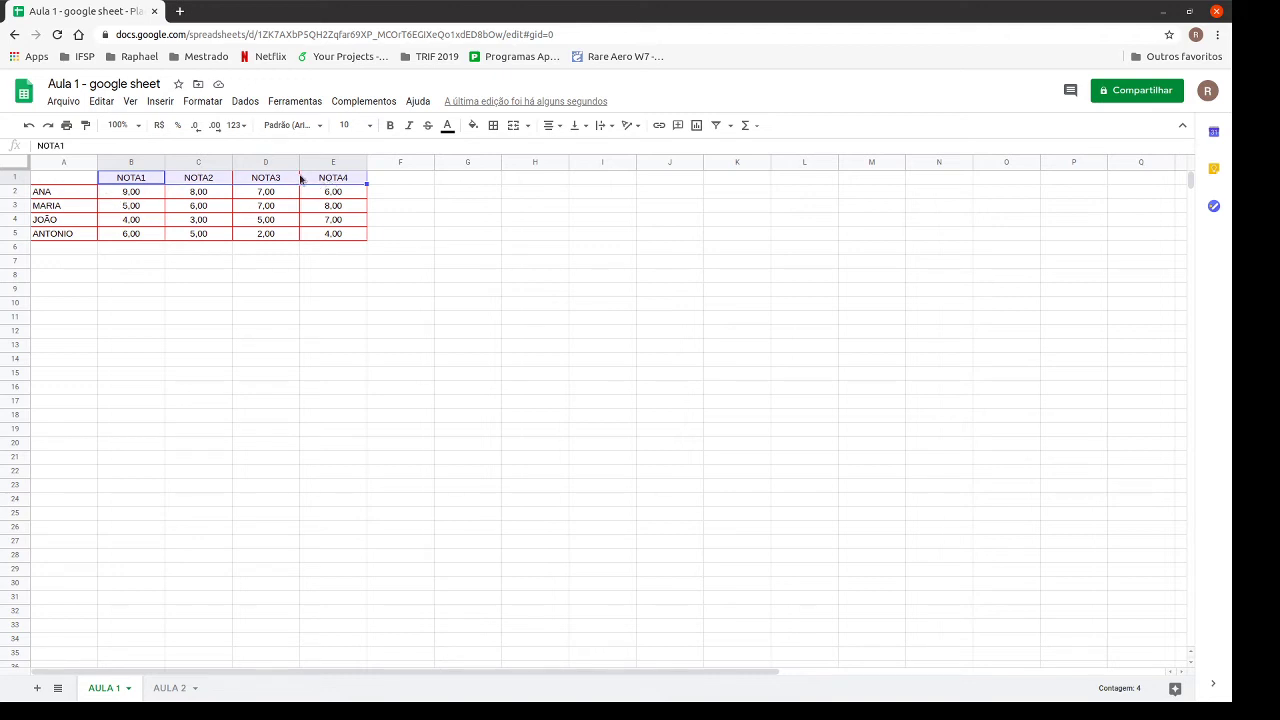
click(477, 126)
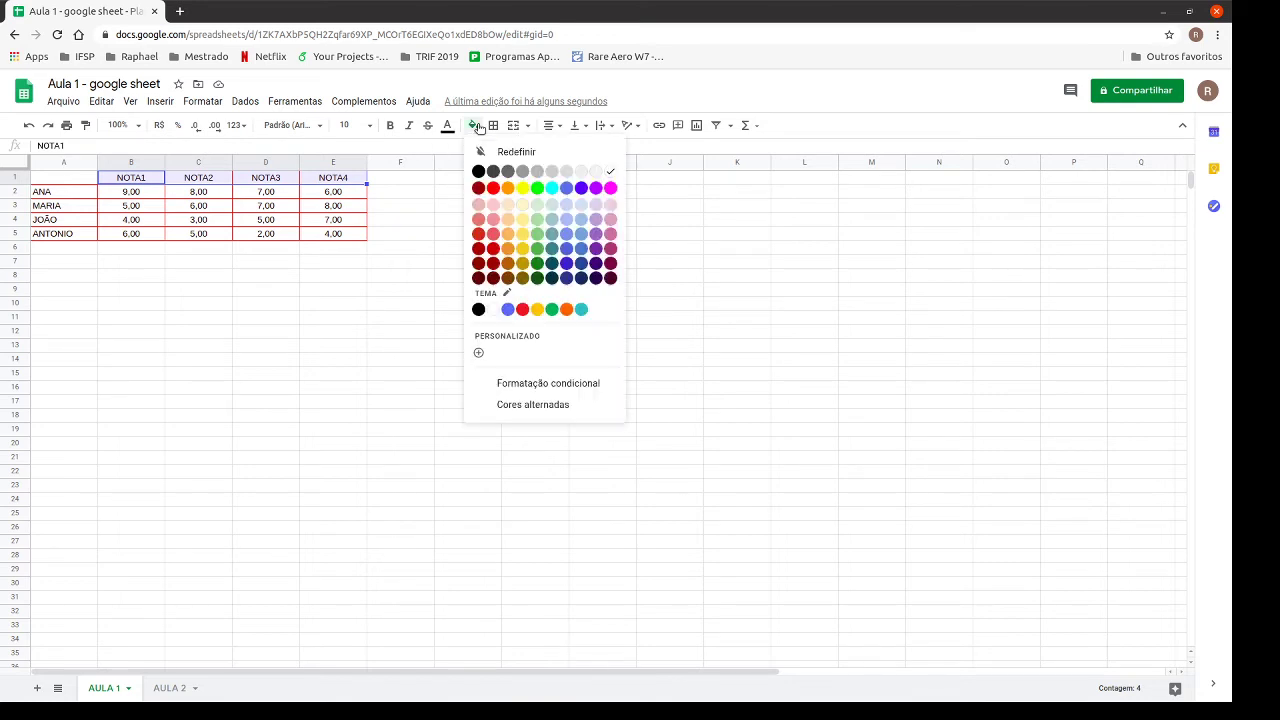
click(524, 218)
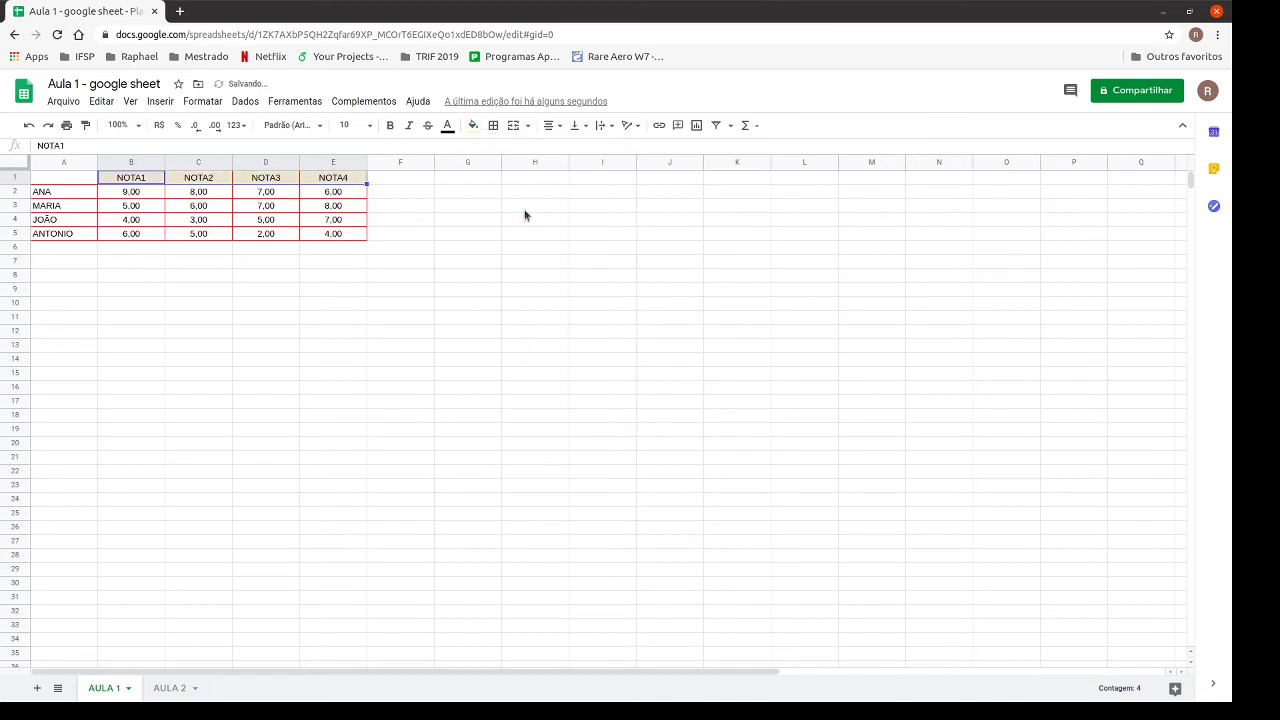
click(398, 250)
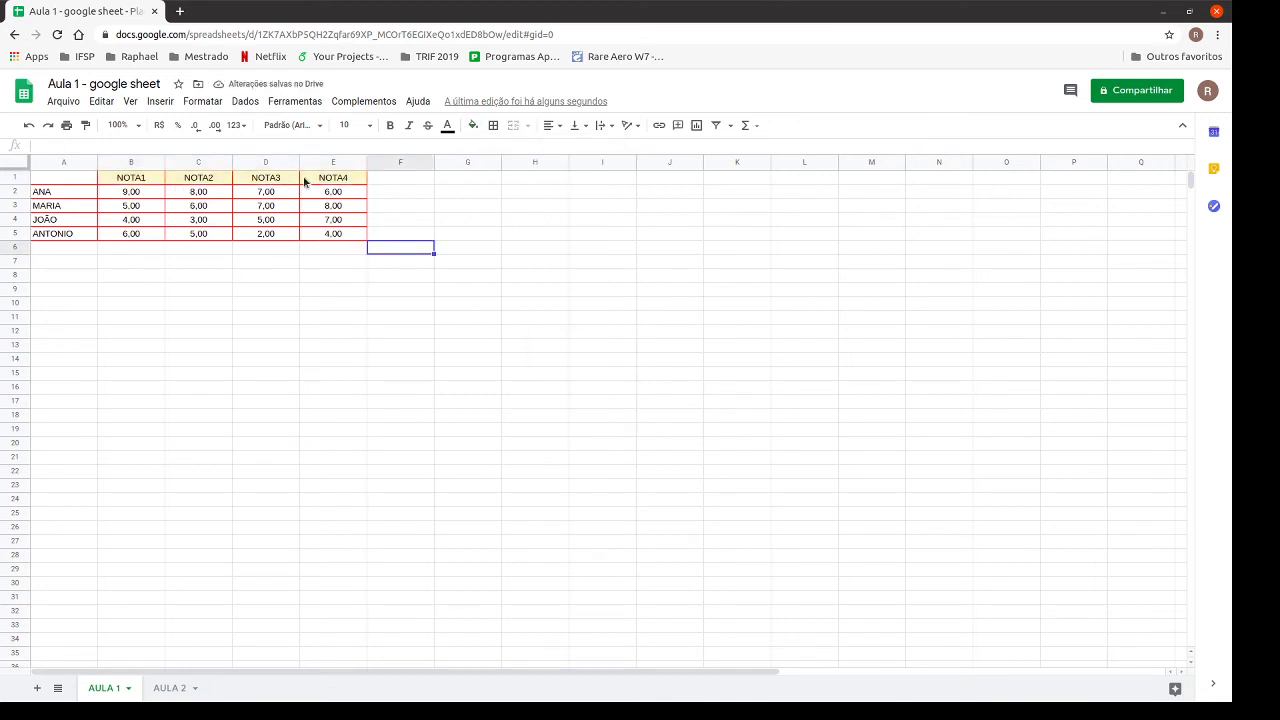
- Fill the student name cells A2:A5 with light gray
drag(70, 193, 74, 234)
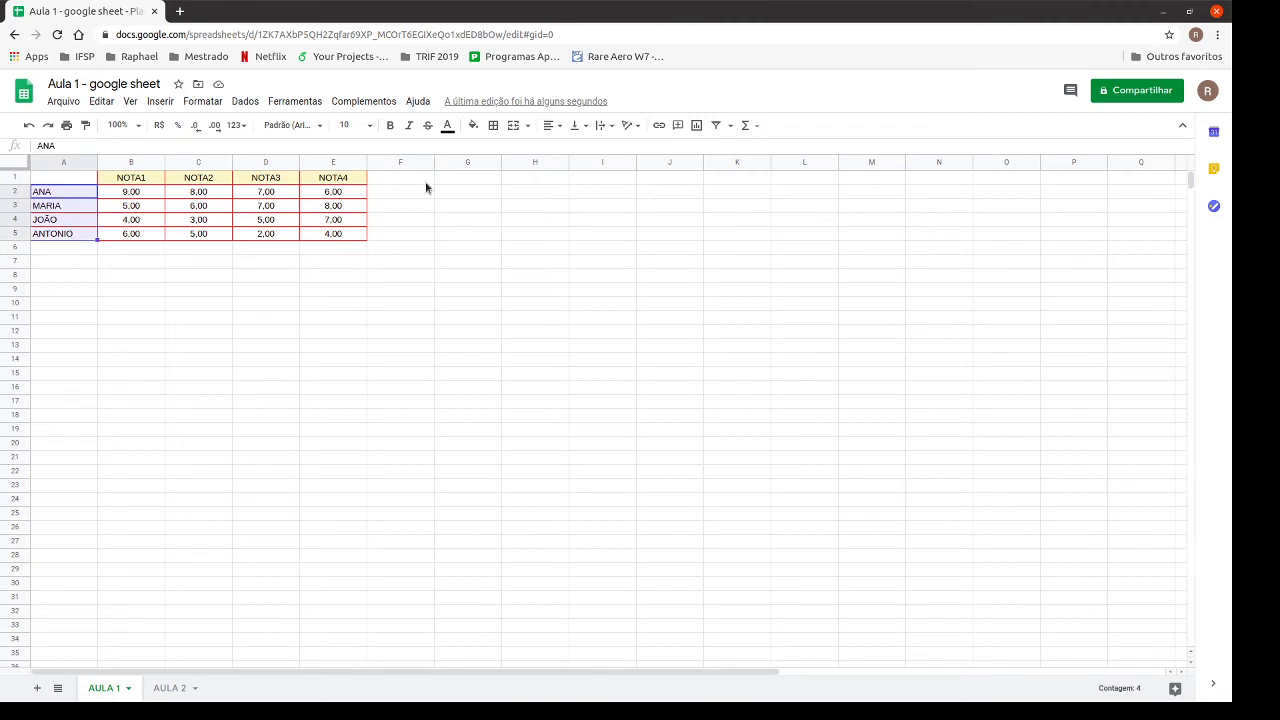
click(474, 127)
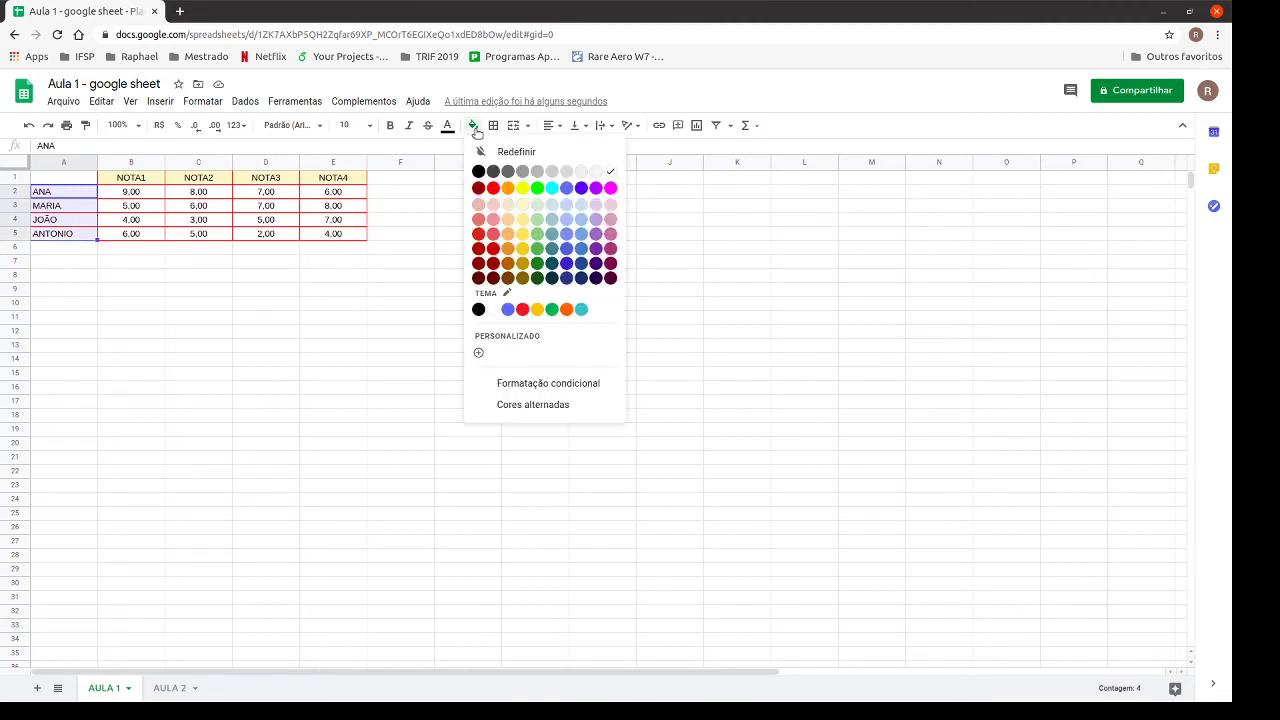
click(565, 172)
click(445, 220)
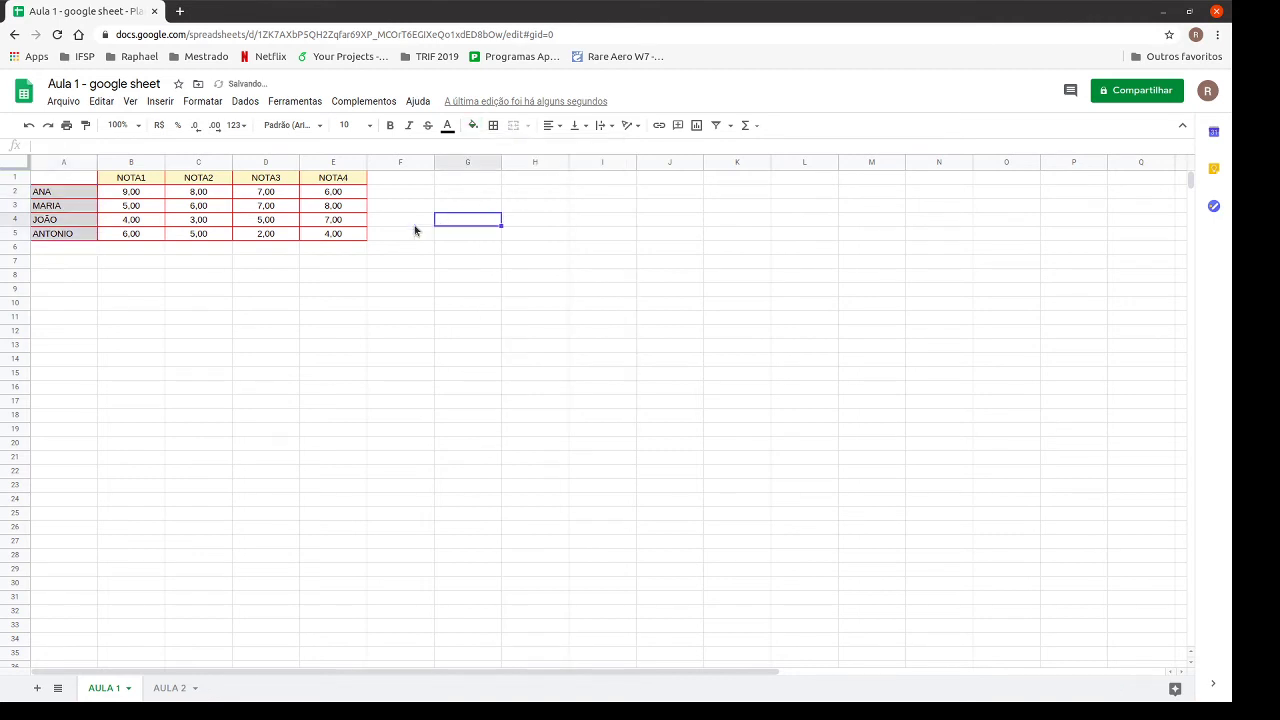
- Inspect the yellow and gray fills enlarged in the print preview, then return to the sheet without printing
click(66, 125)
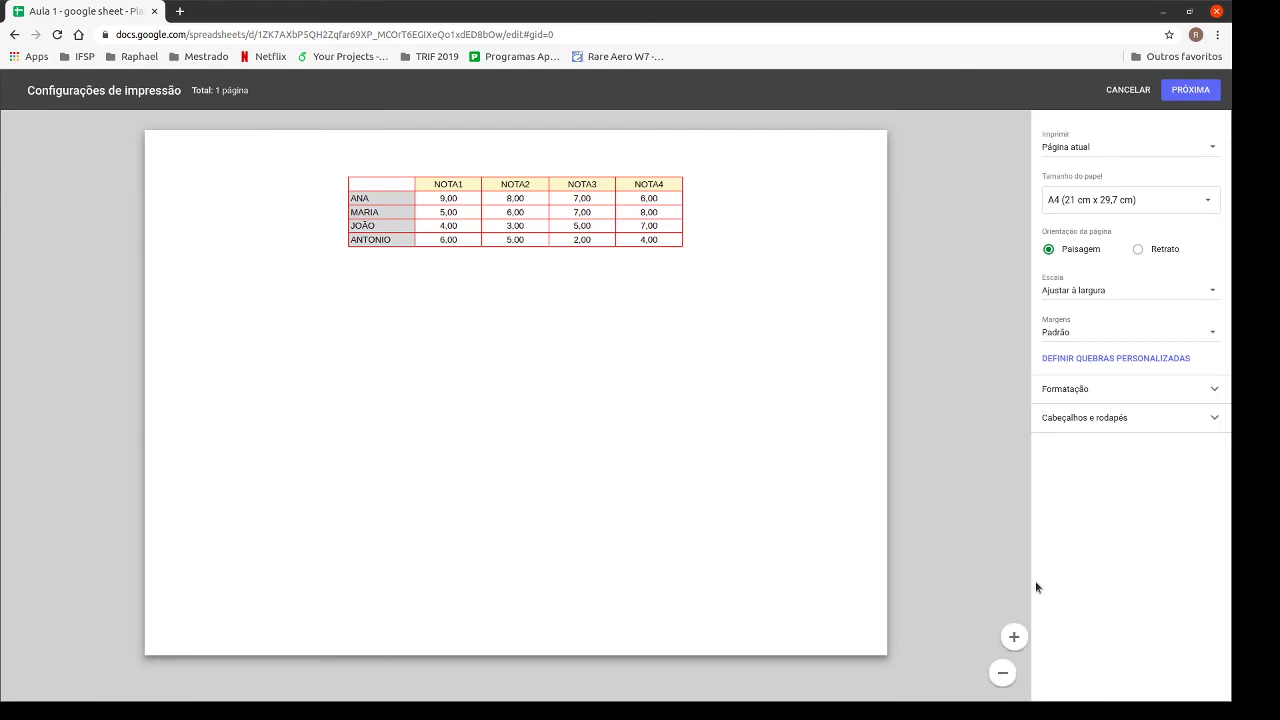
click(1002, 637)
click(1003, 638)
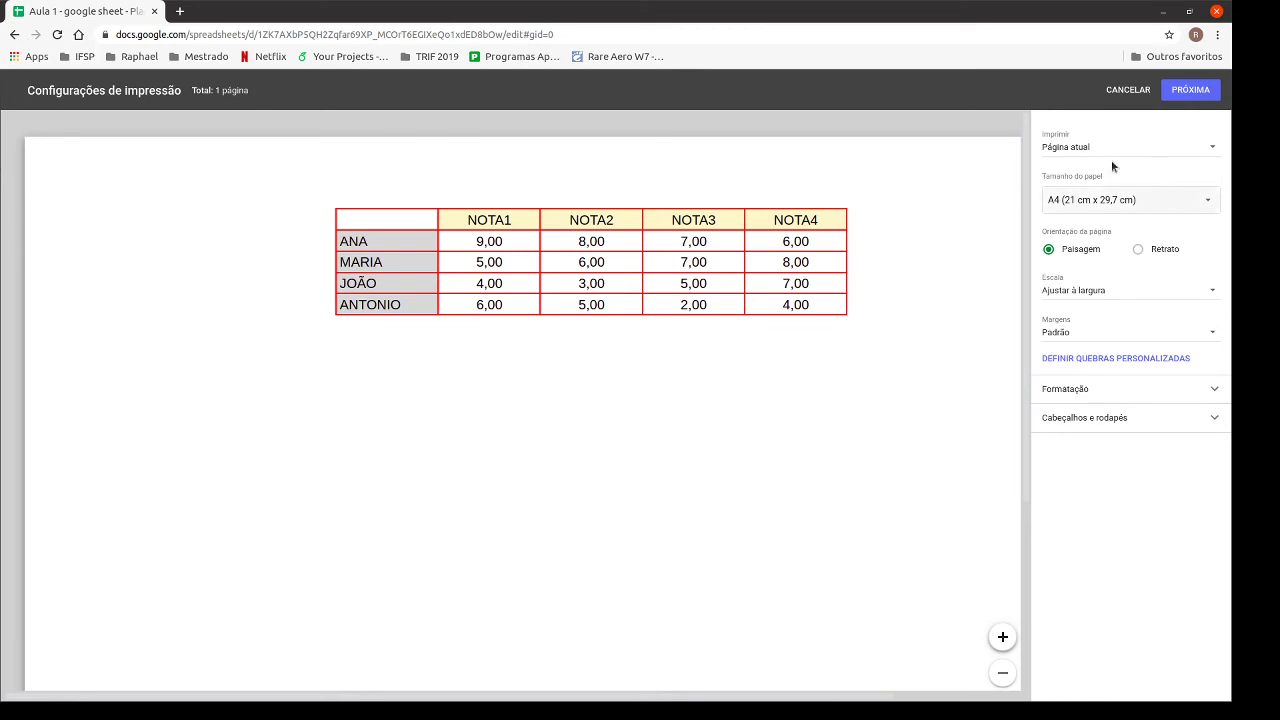
click(1120, 95)
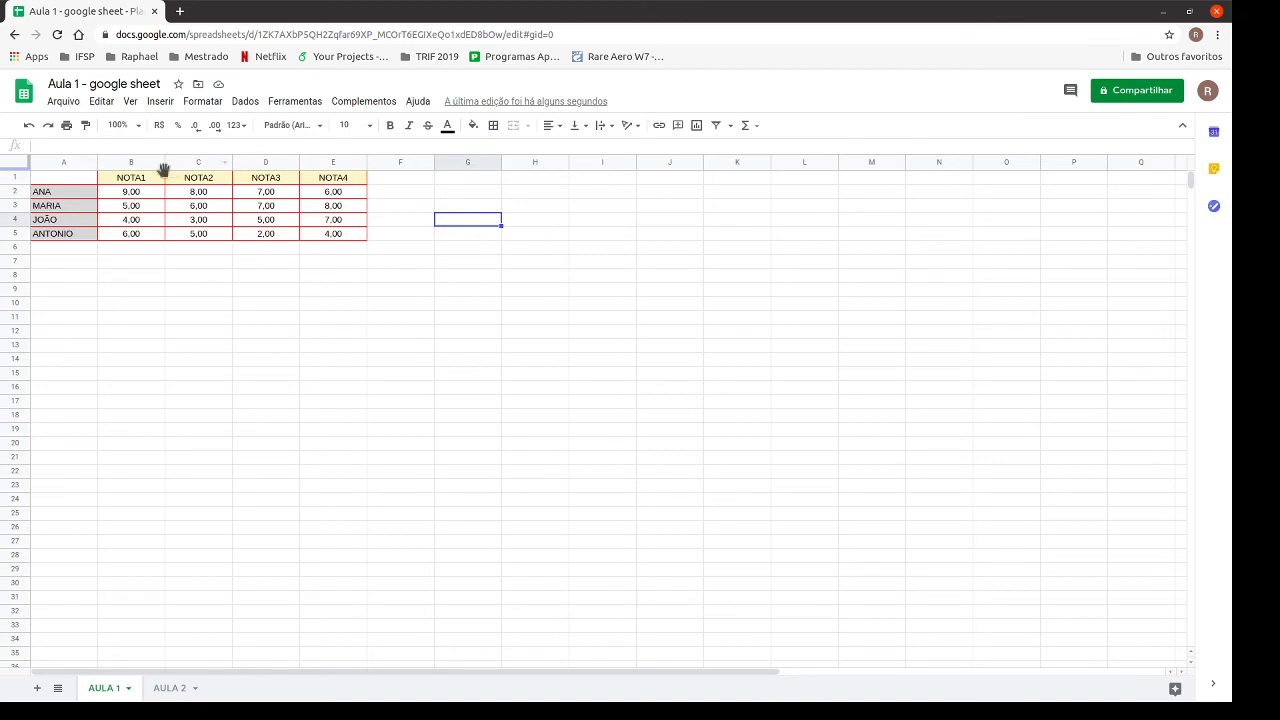
- Insert one empty row above the NOTA header row of the grade table
click(13, 177)
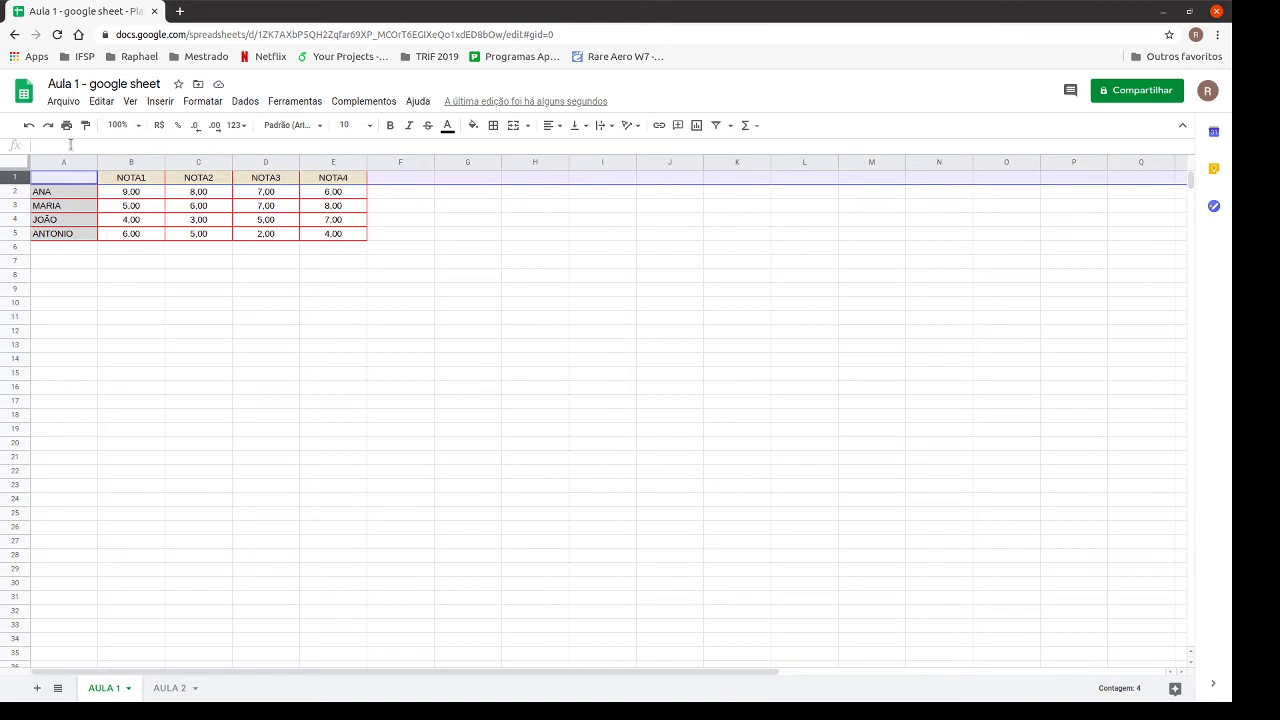
right_click(12, 177)
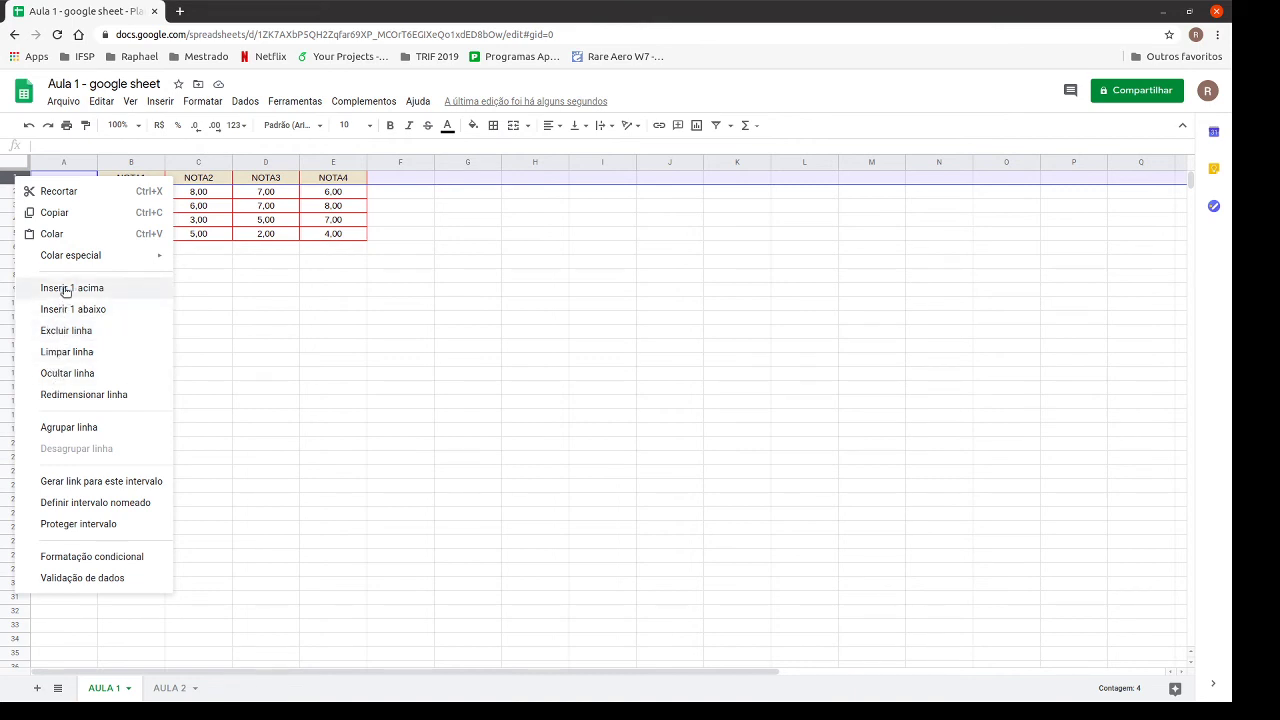
click(65, 289)
click(108, 264)
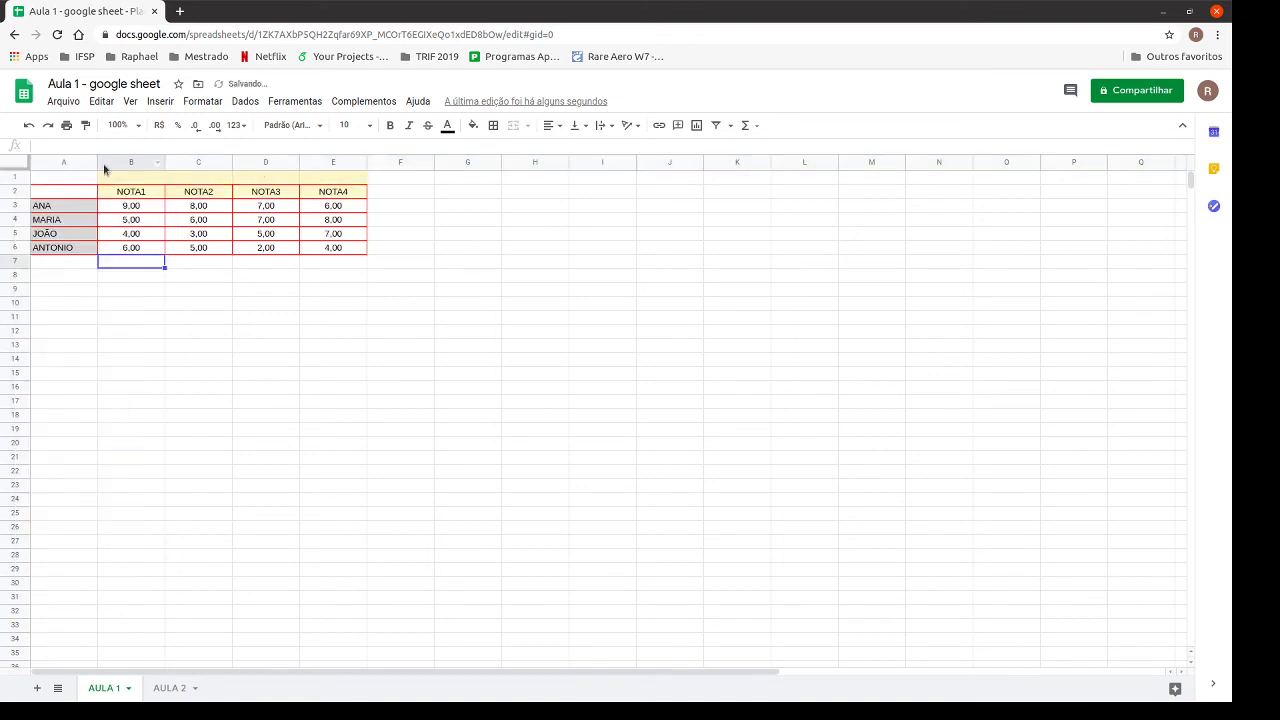
click(336, 182)
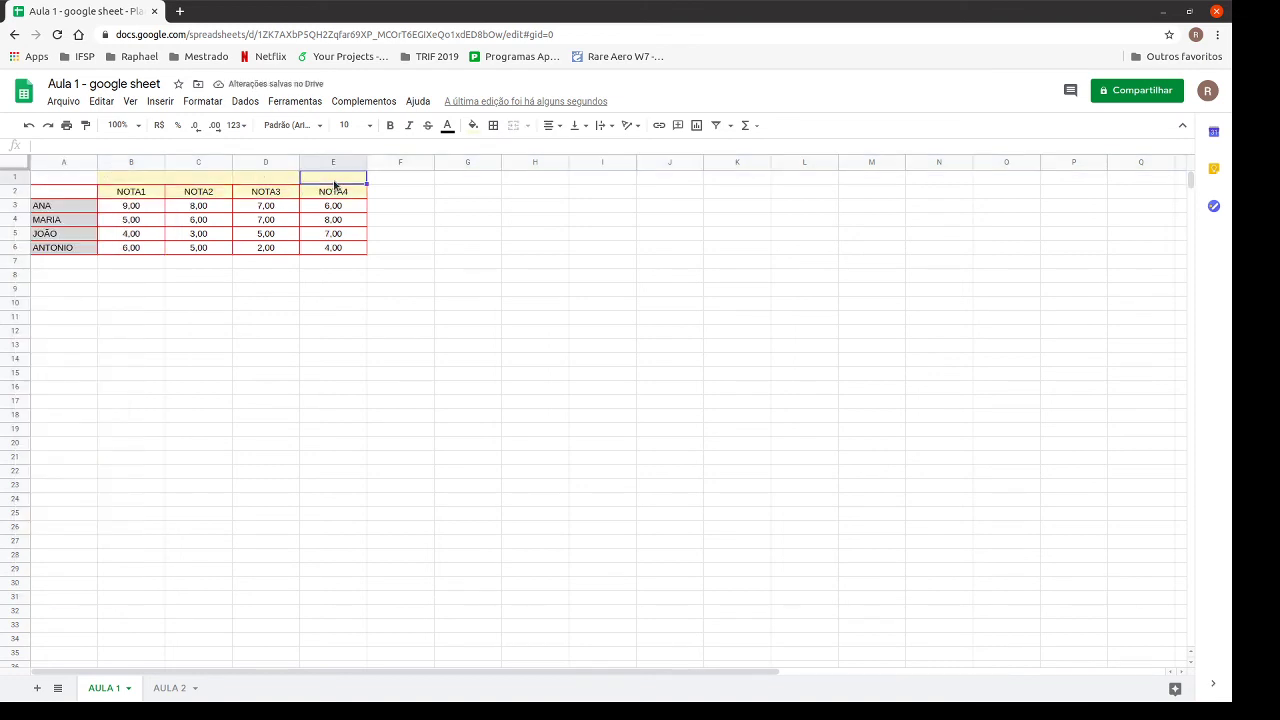
- Enter the title "BOLETIM 2020" in cell A1 above the grade table
click(70, 182)
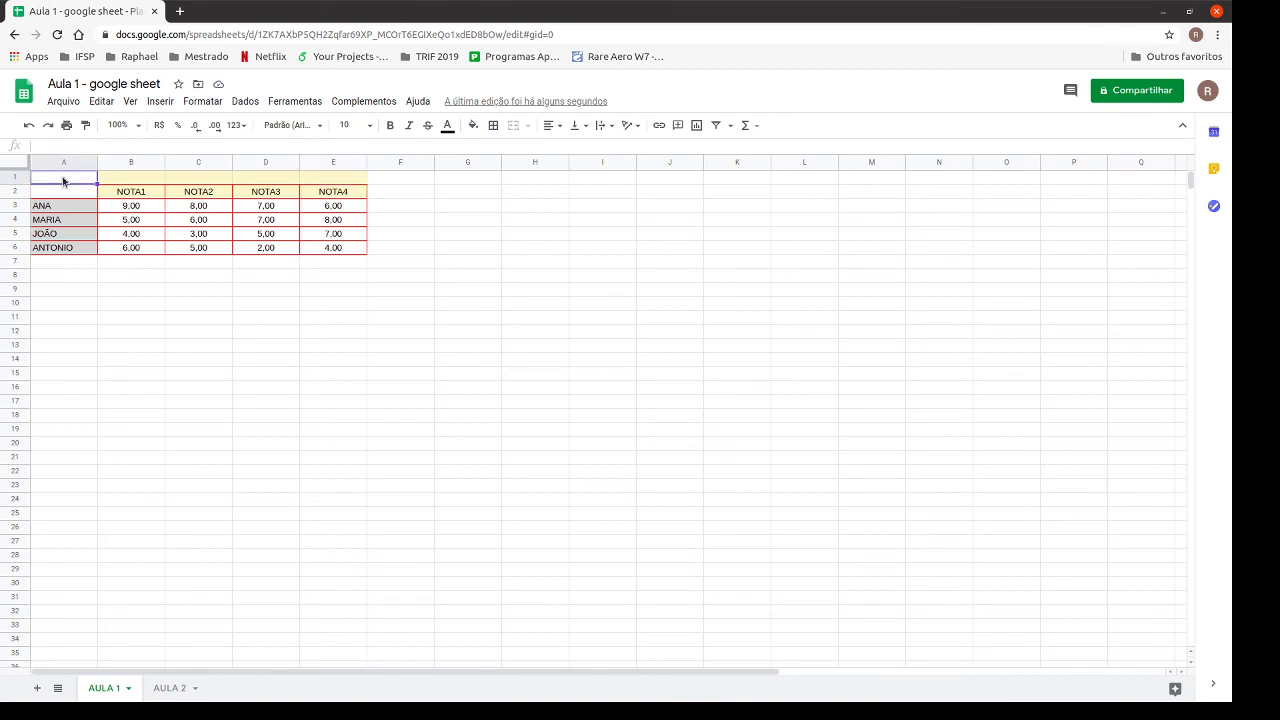
text(BOLETIM)
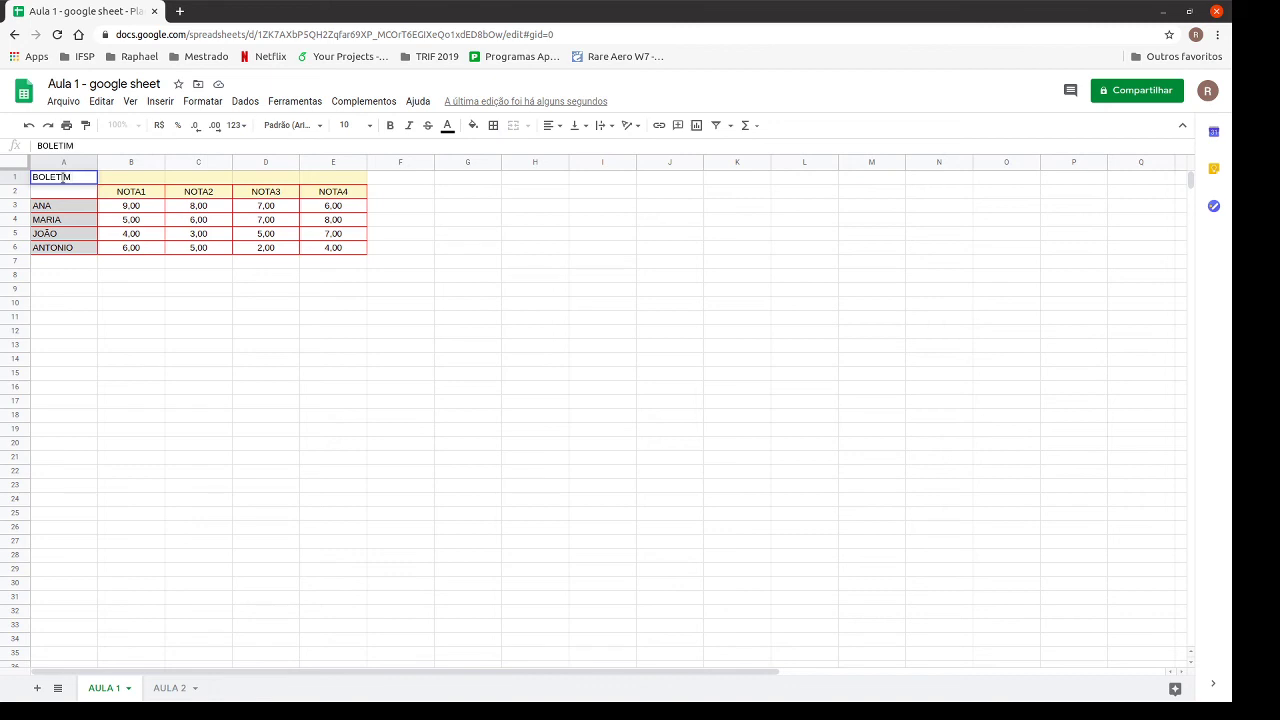
text( 20920)
key(BackSpace)
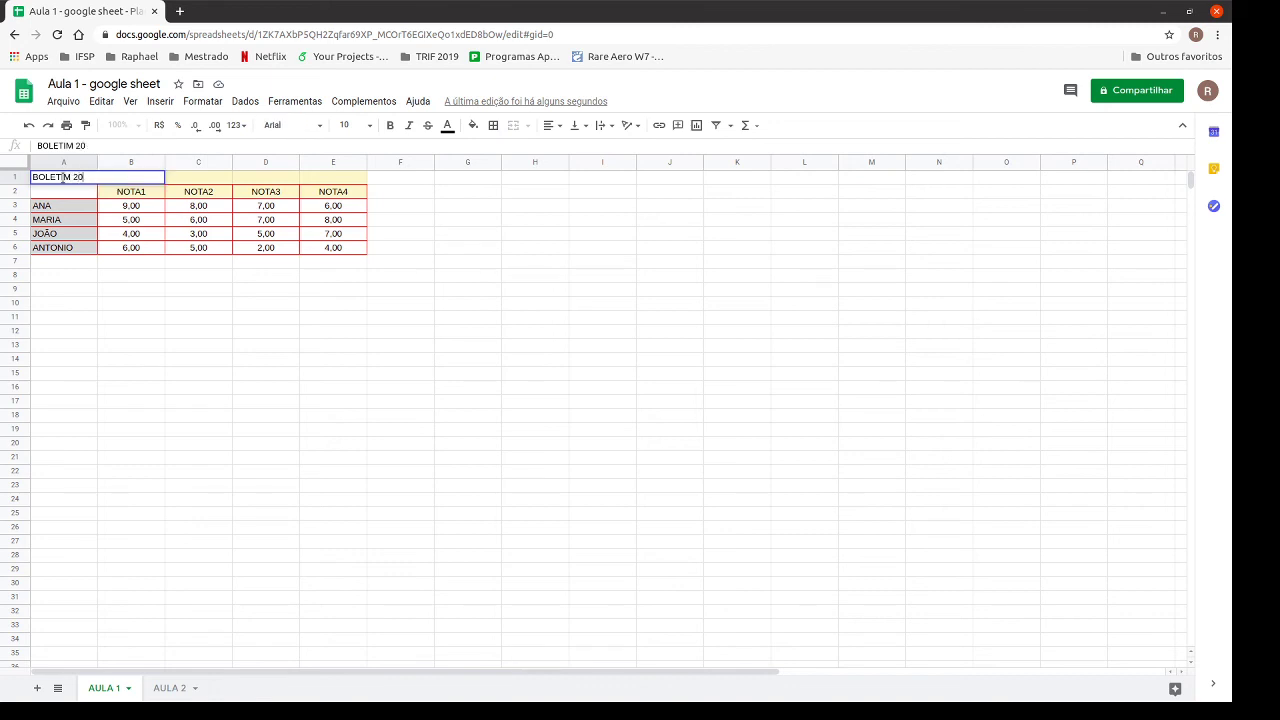
text(20)
key(Return)
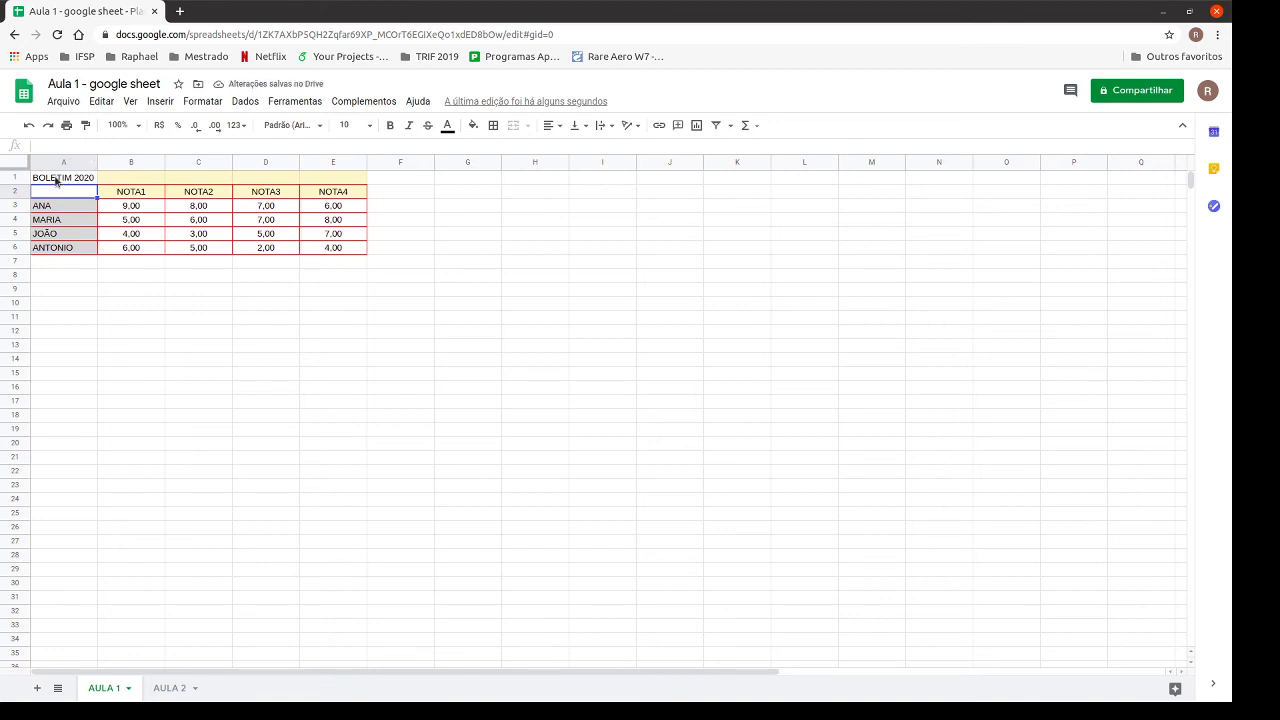
- Merge cells A1:E1 into one title cell and center the title horizontally
drag(57, 180, 321, 184)
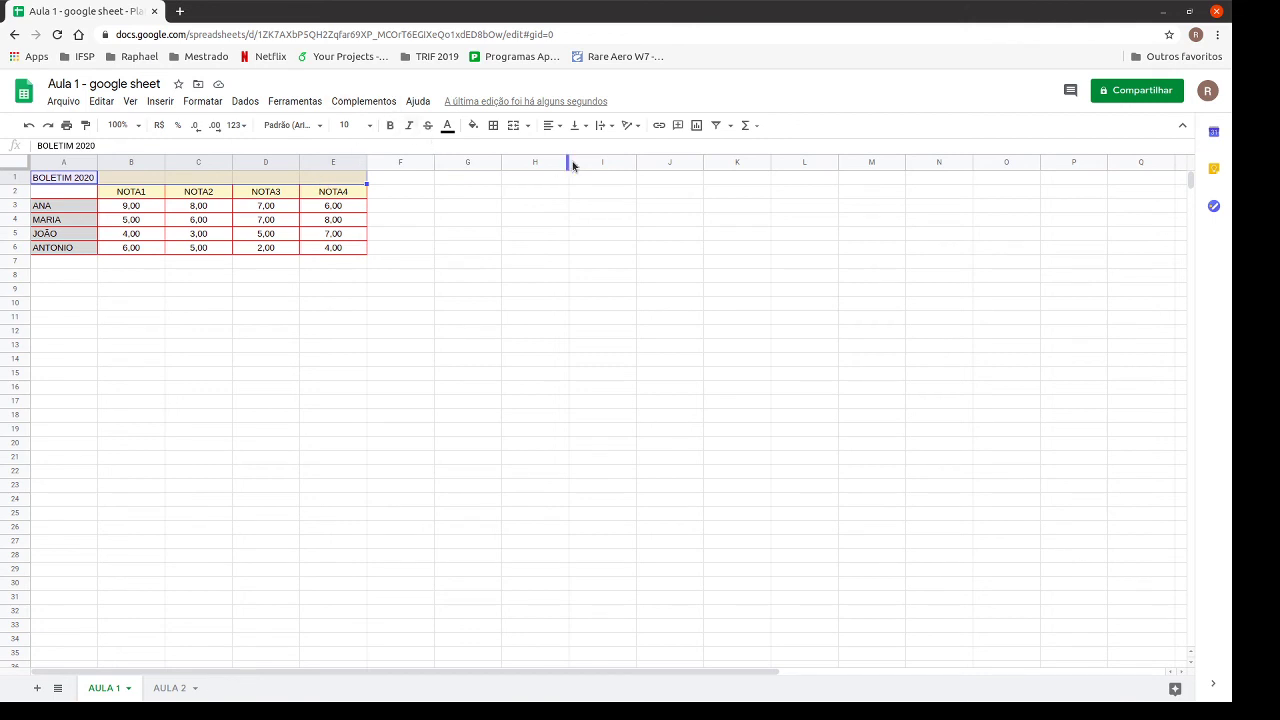
click(511, 133)
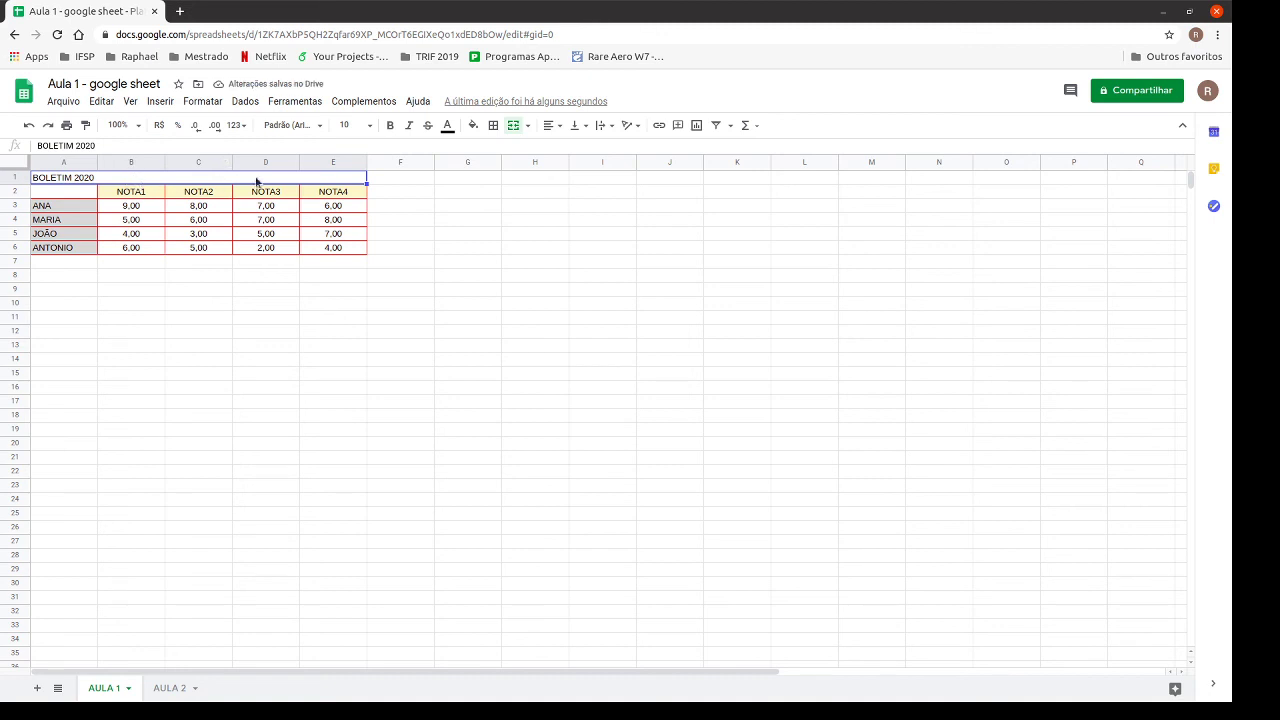
click(556, 125)
click(567, 149)
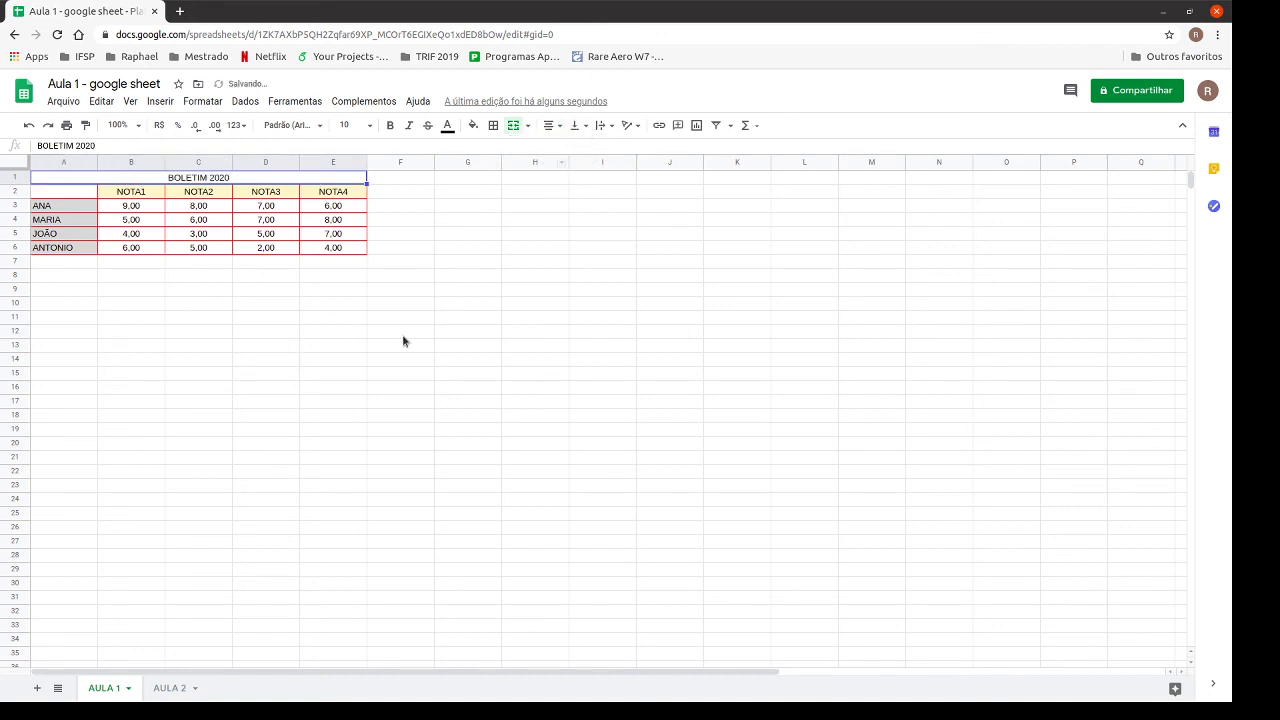
- Fill the merged title cell A1:E1 with the same light yellow as the grade headers
click(475, 125)
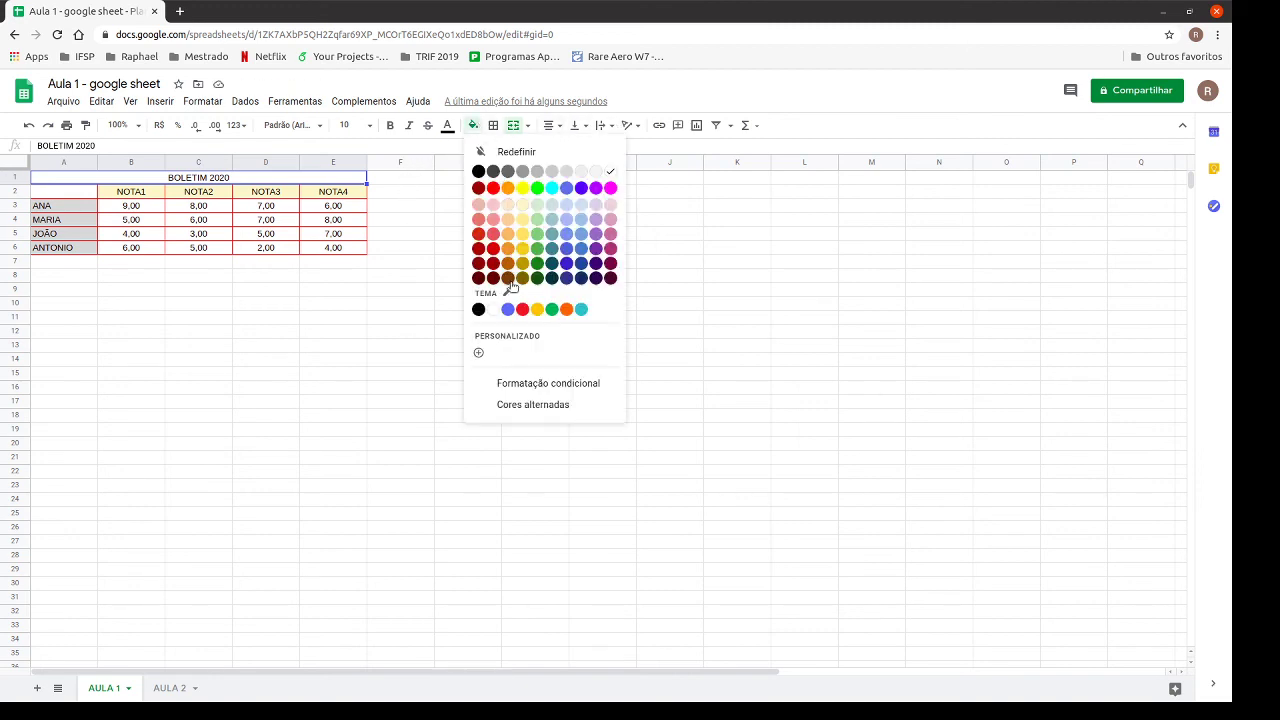
click(526, 204)
click(224, 222)
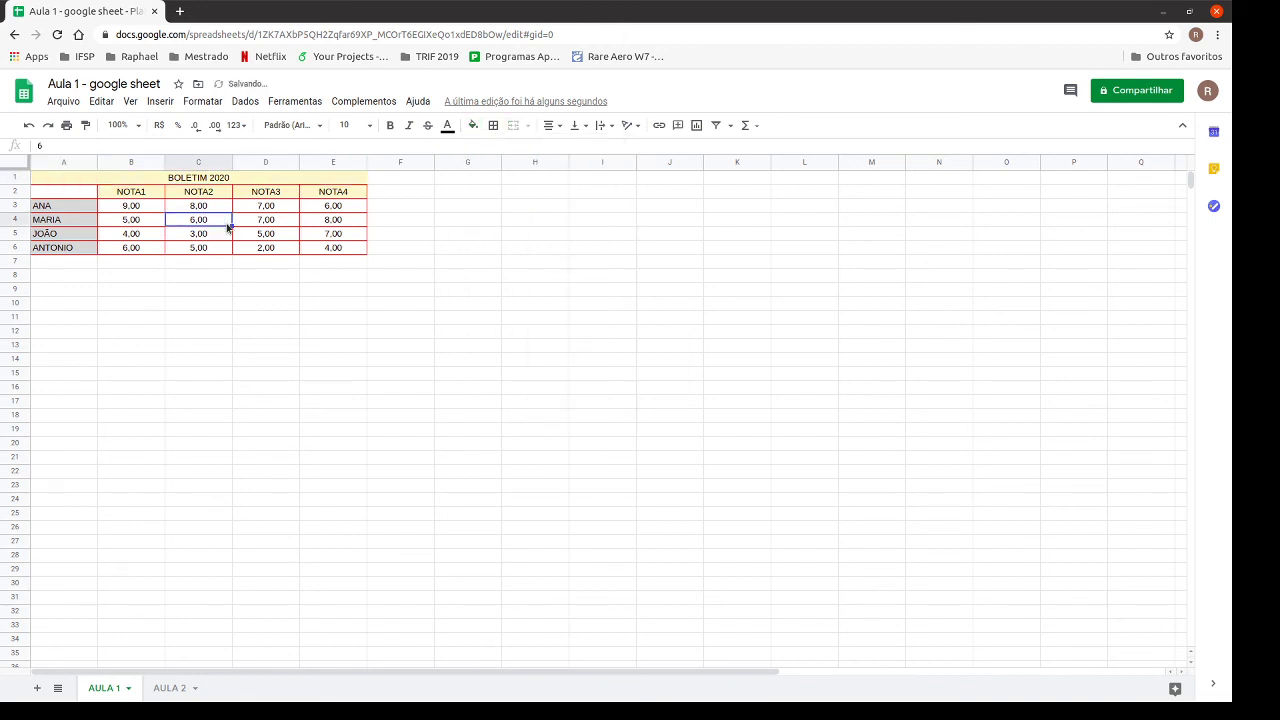
- Apply red borders on all sides of the merged title cell A1:E1
click(231, 181)
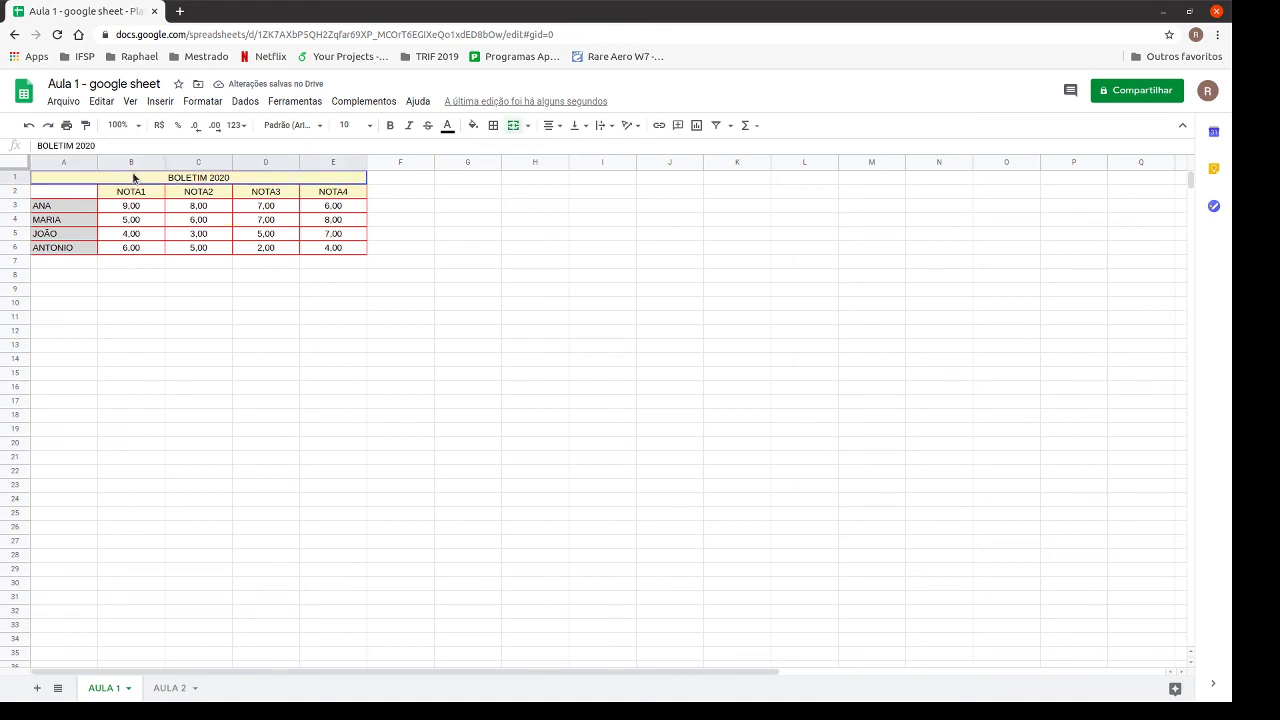
click(494, 125)
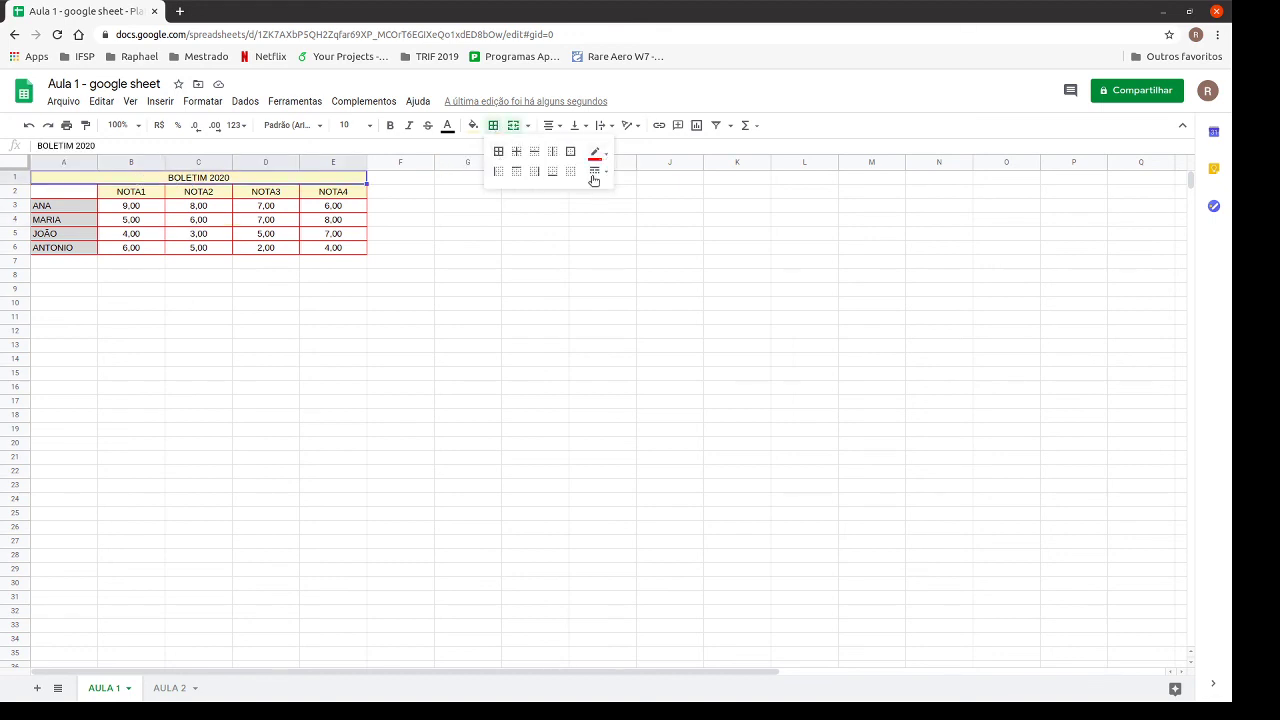
click(496, 151)
click(400, 246)
- Inspect the titled and bordered table enlarged in the print preview, then return to the sheet without printing
click(68, 125)
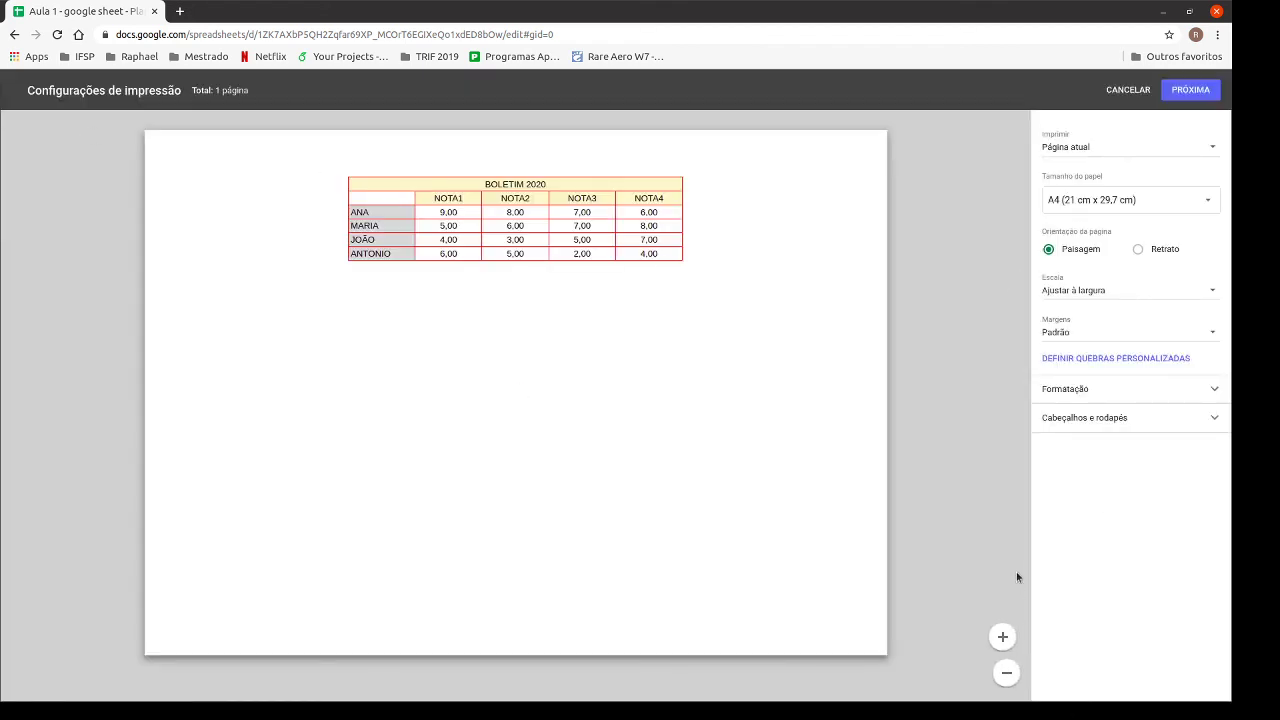
click(1003, 637)
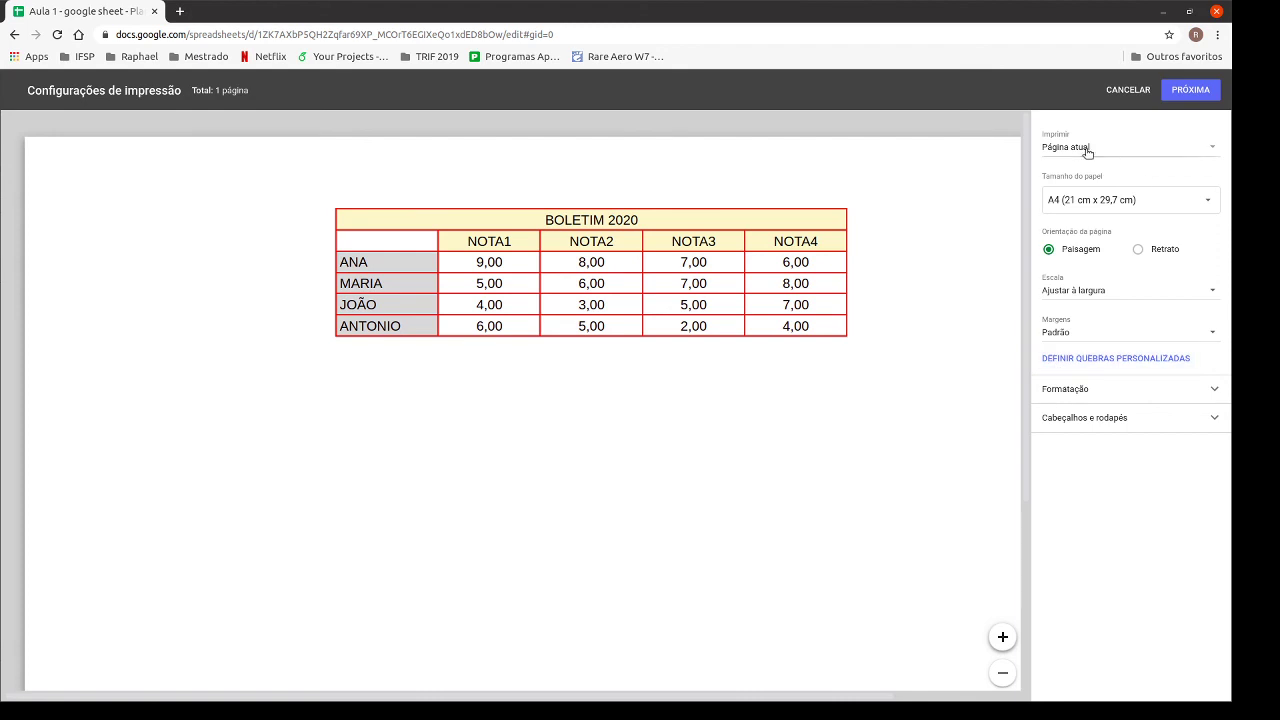
click(1128, 90)
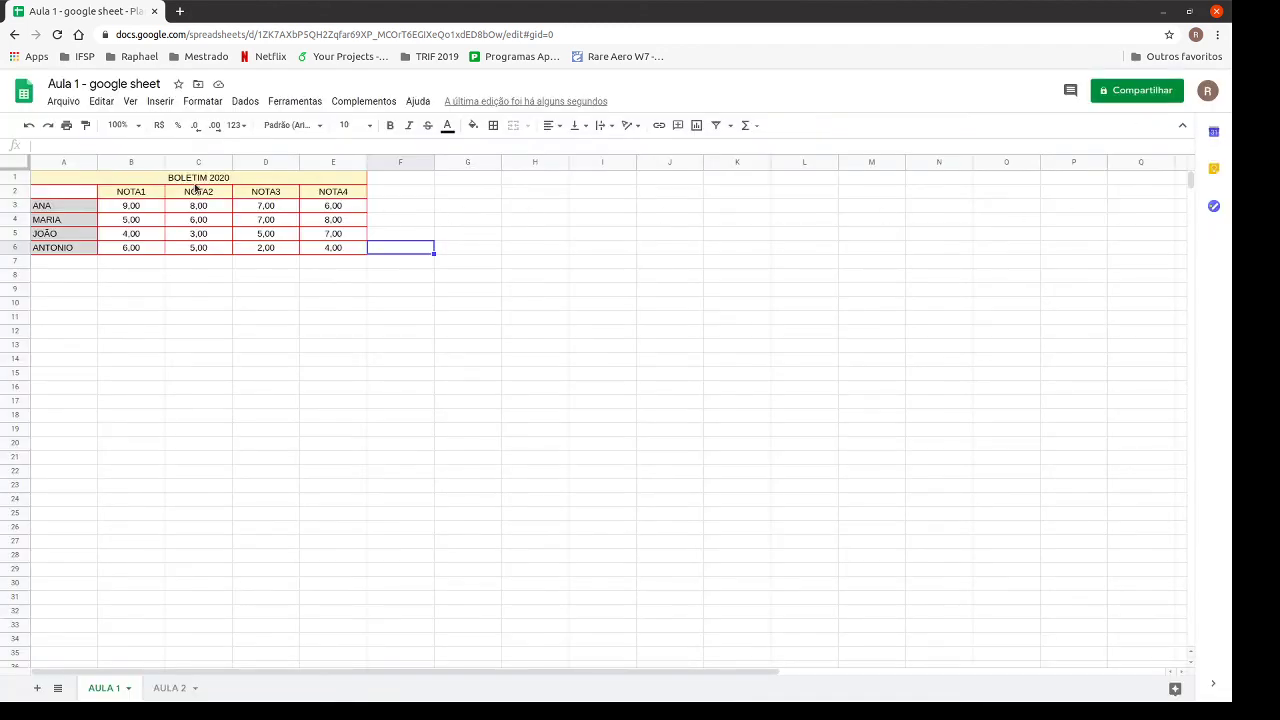
- Make the title BOLETIM 2020 and the grade headers NOTA1 to NOTA4 in B2:E2 bold
click(140, 177)
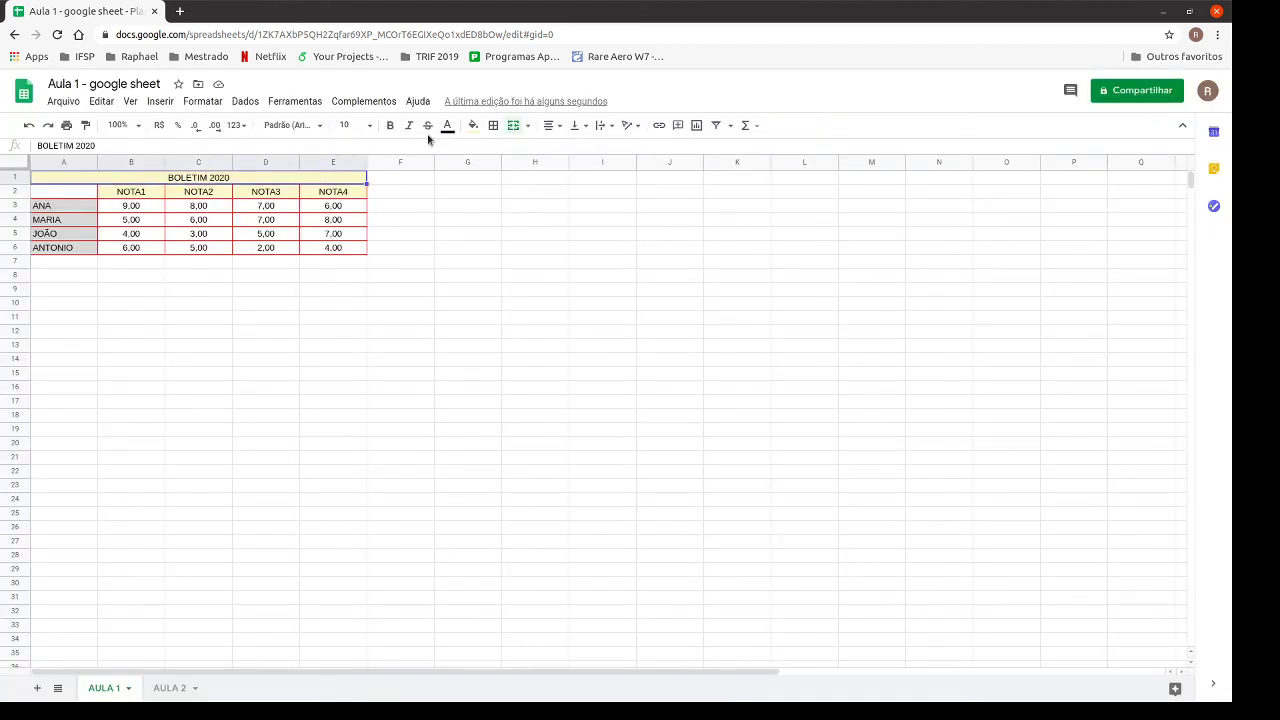
click(390, 126)
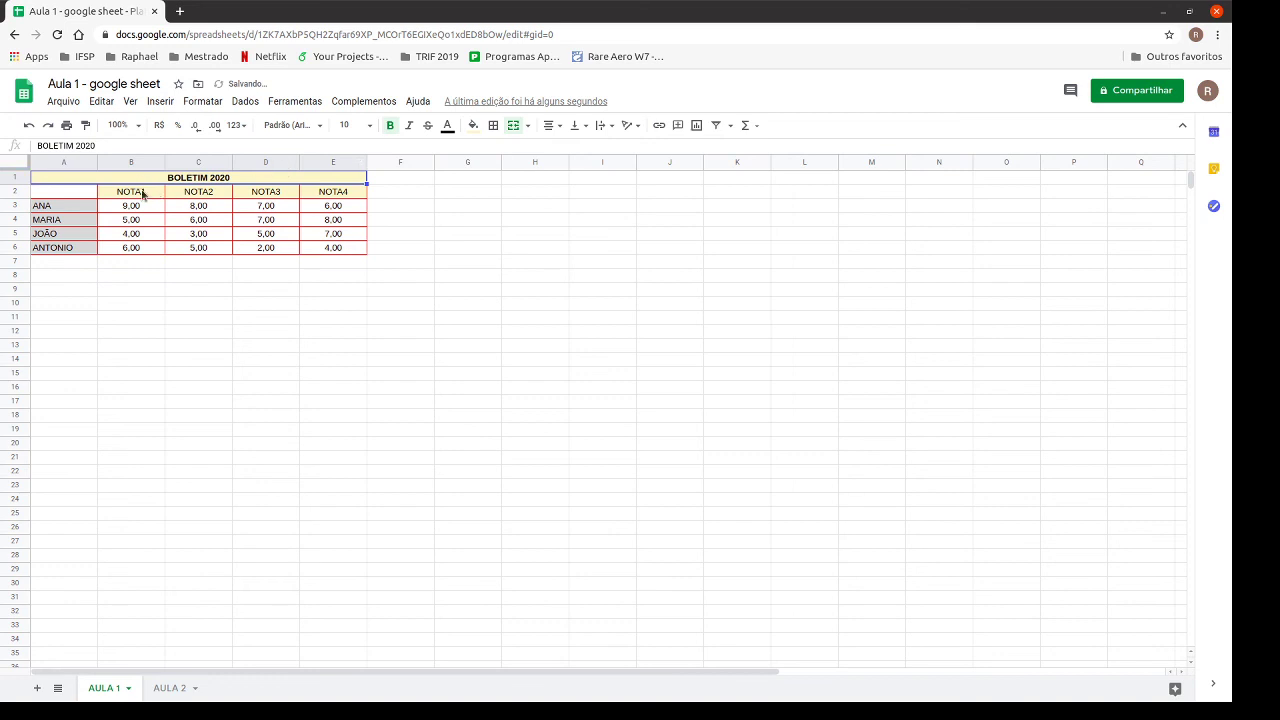
drag(142, 194, 334, 192)
click(390, 126)
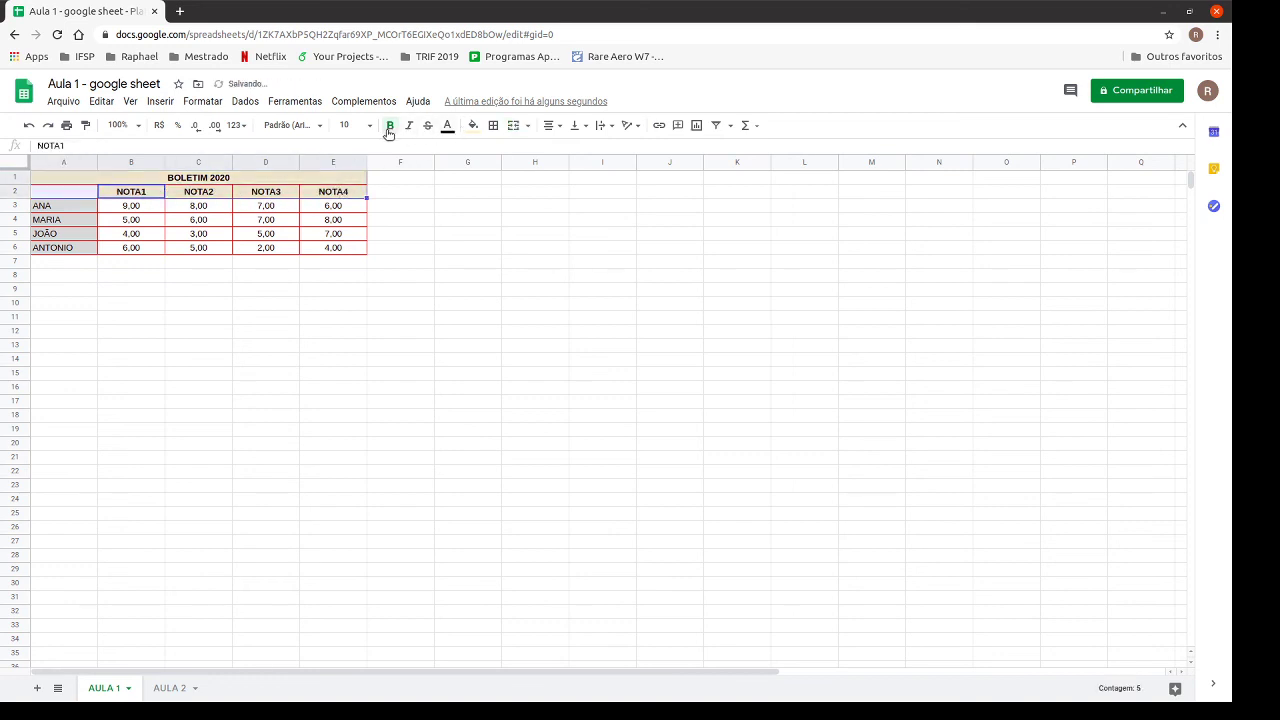
click(297, 267)
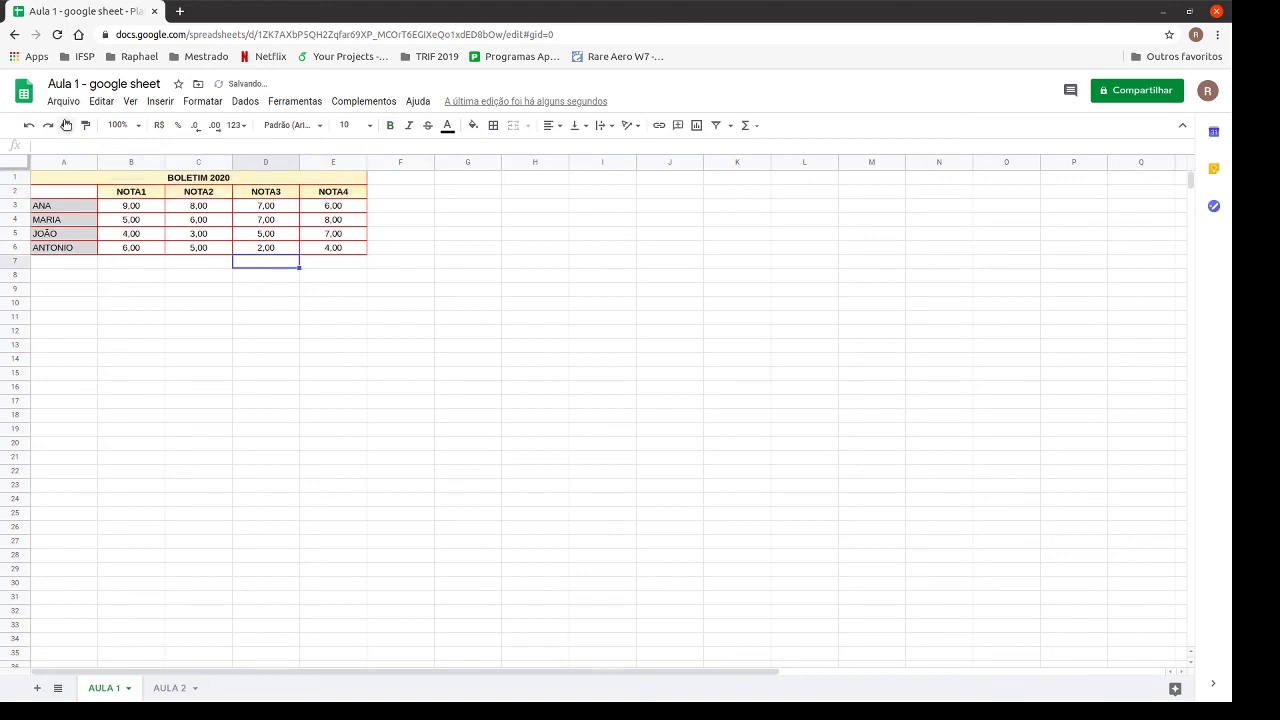
- Inspect the bold title and headers enlarged in the print preview, then return to the sheet without printing
click(66, 125)
click(1002, 637)
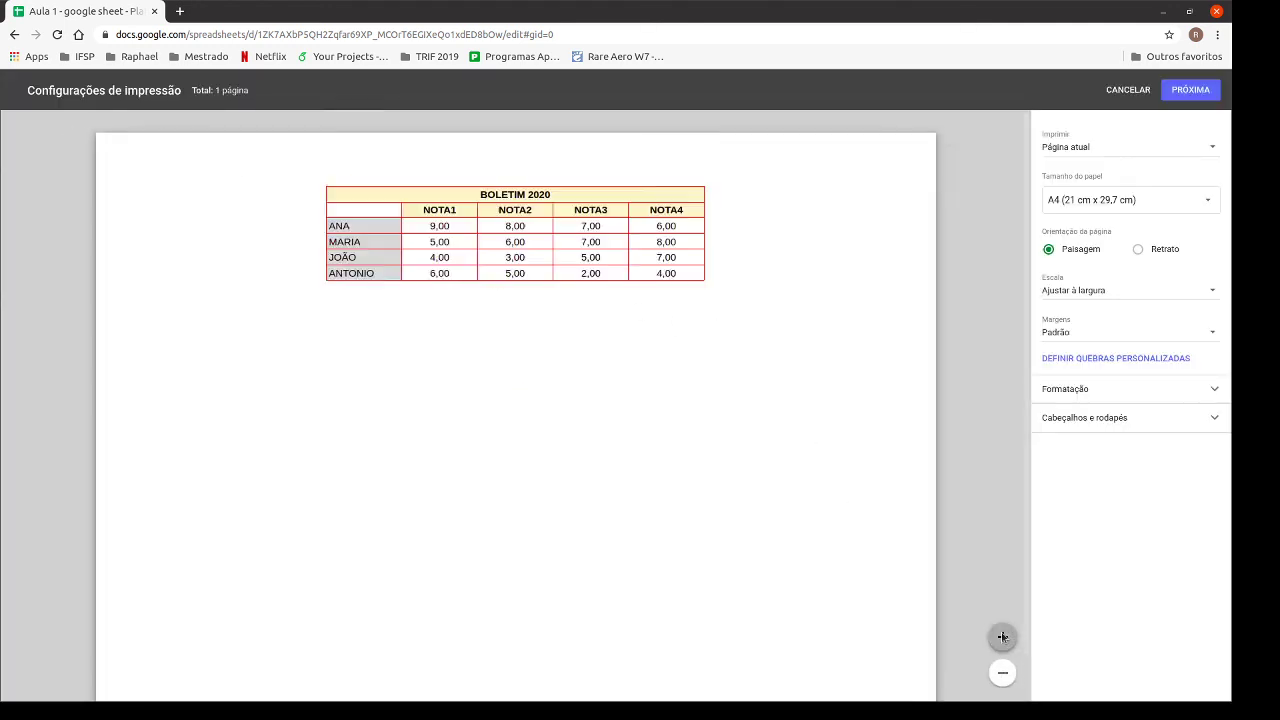
click(1002, 637)
click(1002, 637)
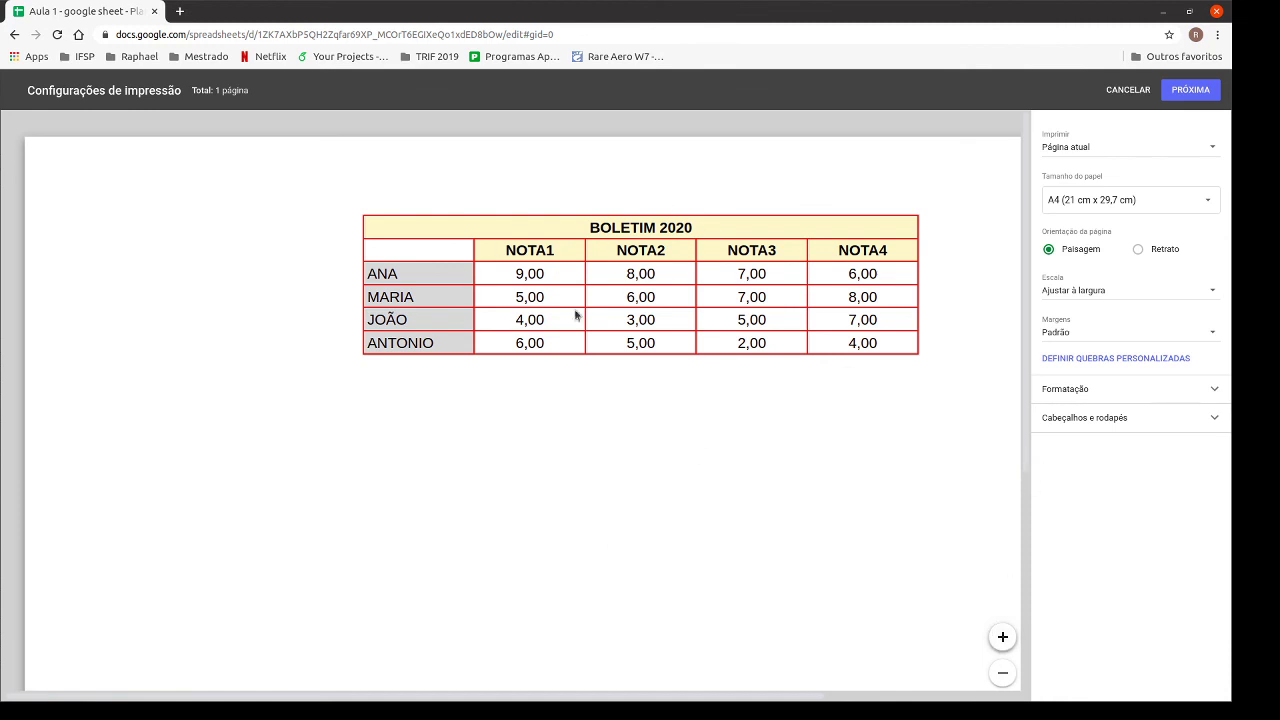
click(1128, 90)
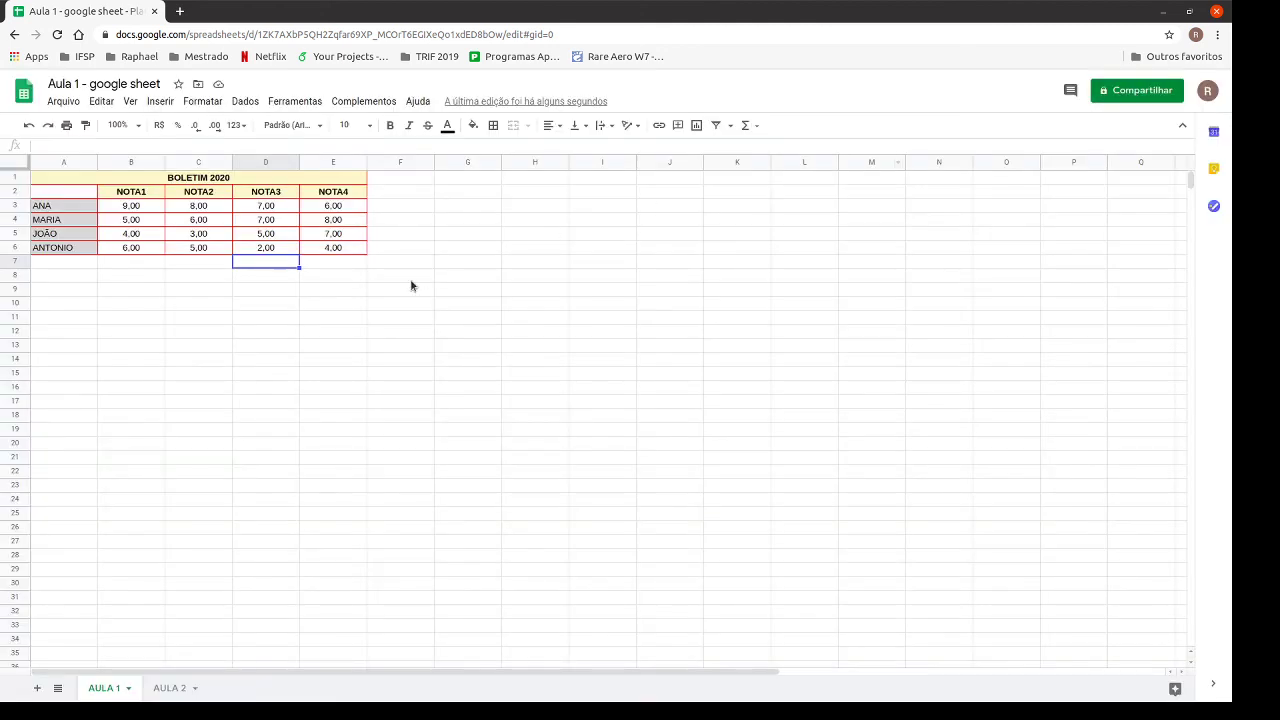